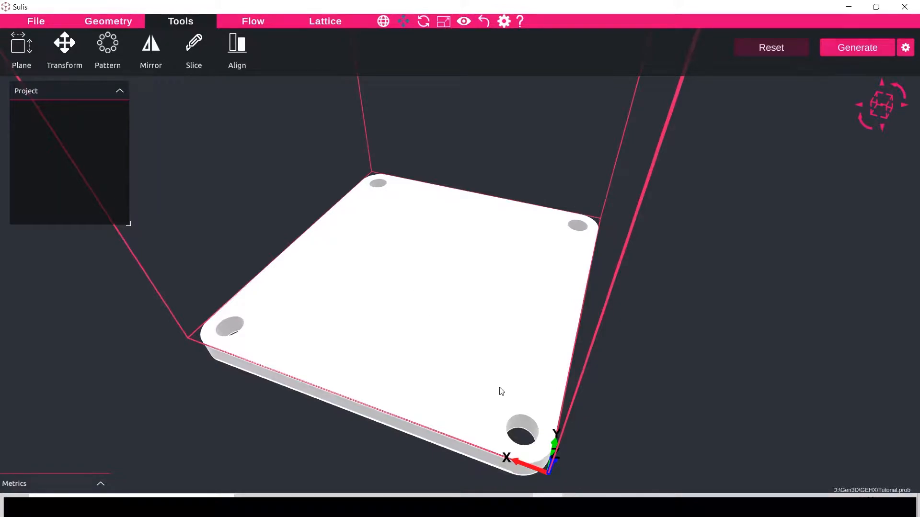
Bring up the reference photo IMG_E0258.jpg and examine the lattice pattern of the printed part
left_click_drag(919, 307, 300, 38)
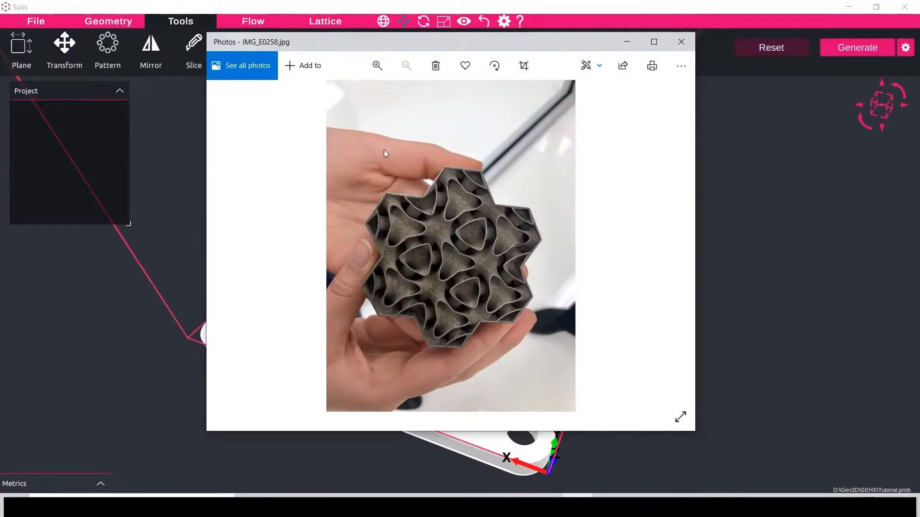
scroll(464, 289, "up", 1)
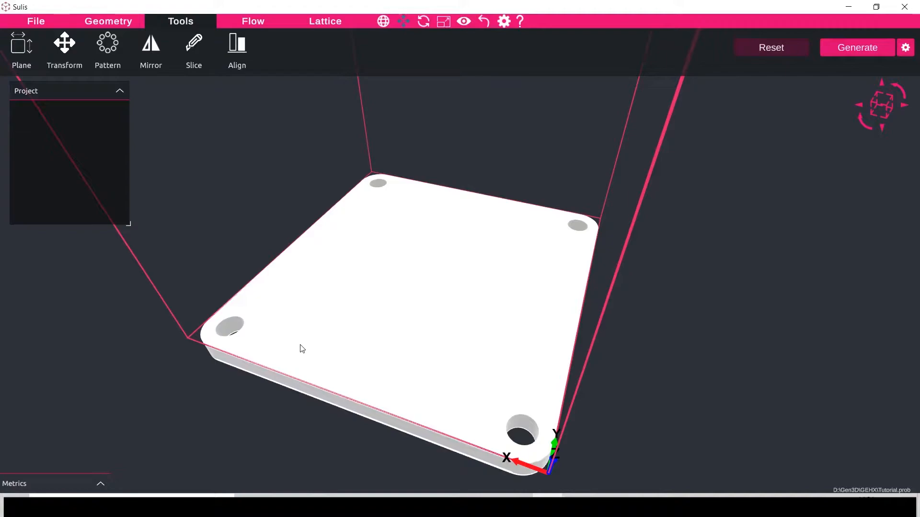
Create a cube primitive measuring 50 x 50 x 50 mm on the build plate
mouse_move(435, 233)
middle_mouse_down()
mouse_move(448, 246)
mouse_move(439, 249)
middle_mouse_up()
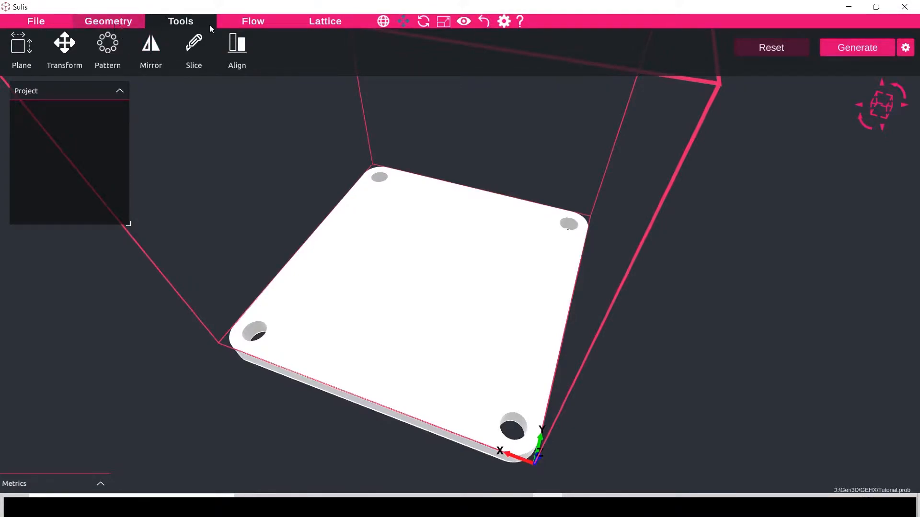
left_click(108, 23)
left_click(19, 47)
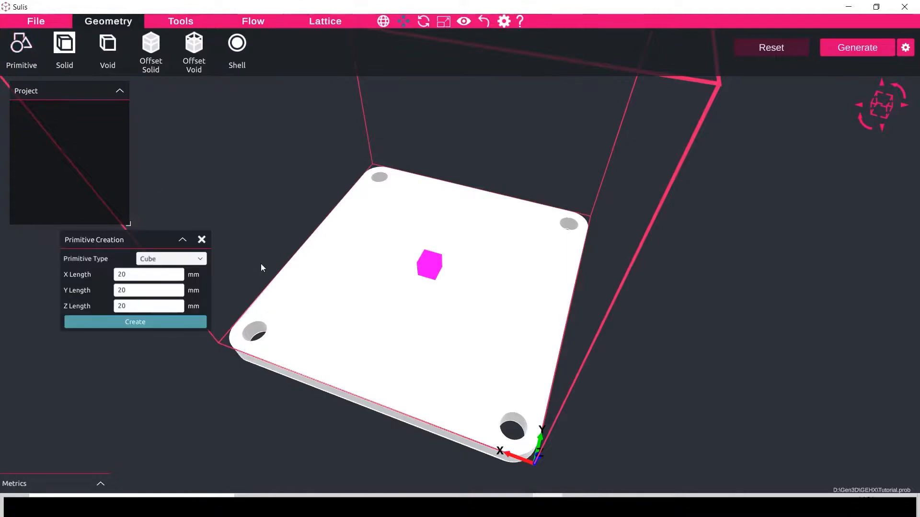
double_click(144, 278)
type("50")
key("Tab")
type("50")
key("Tab")
type("50")
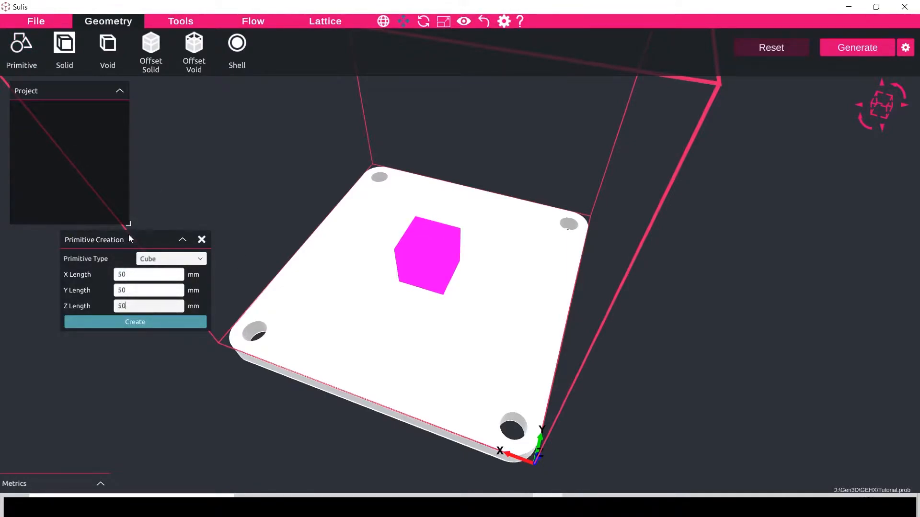
left_click(135, 322)
scroll(462, 314, "up", 4)
scroll(437, 297, "down", 2)
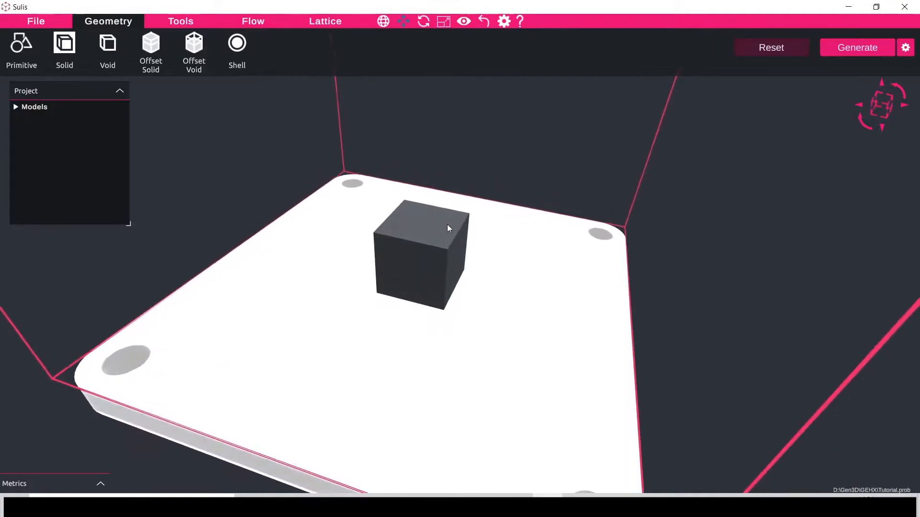
Apply a surface lattice to the cube and set its lattice type to SchwarzD
left_click(446, 246)
left_click(331, 23)
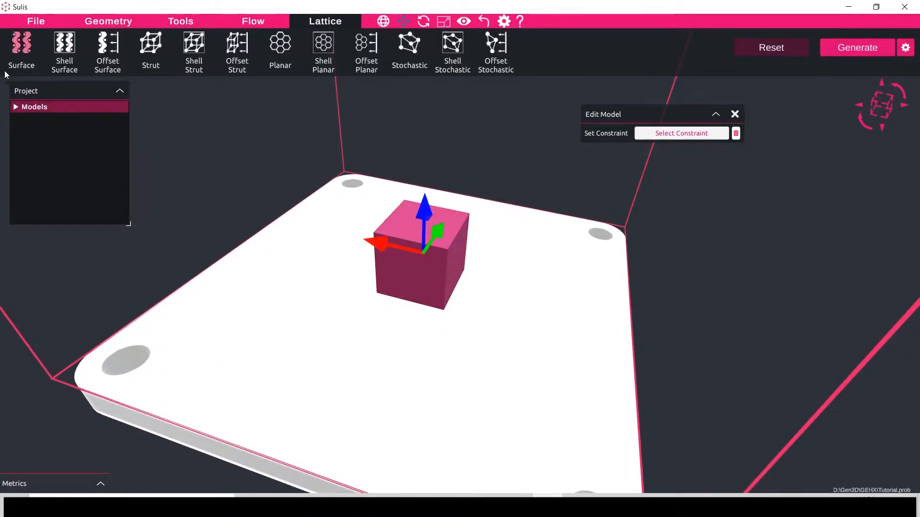
left_click(22, 44)
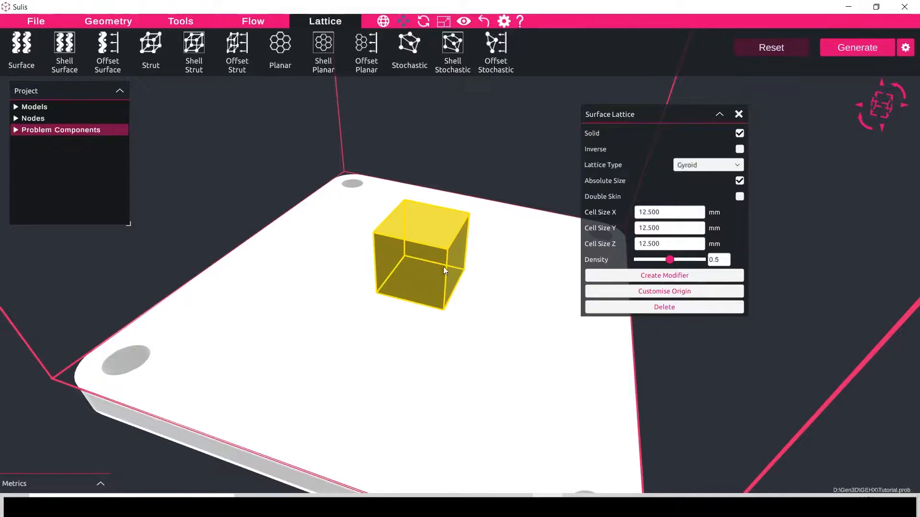
left_click_drag(620, 115, 611, 117)
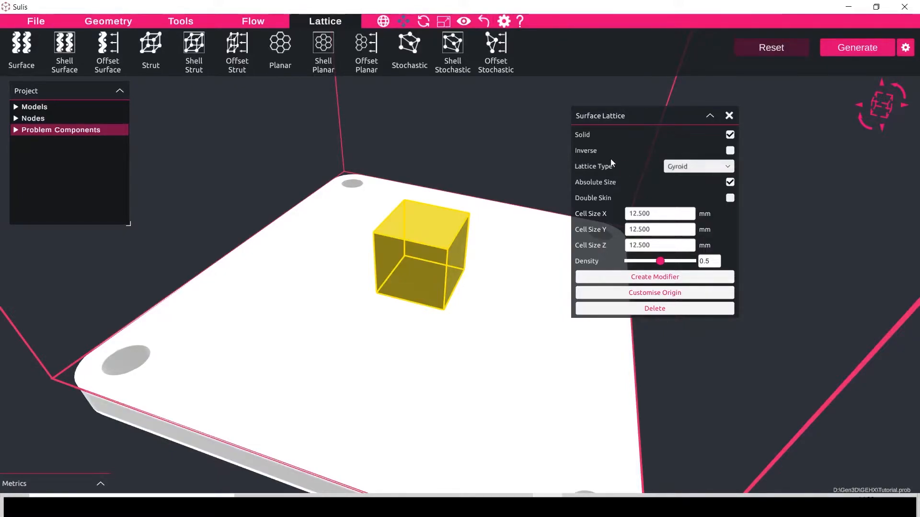
left_click(688, 166)
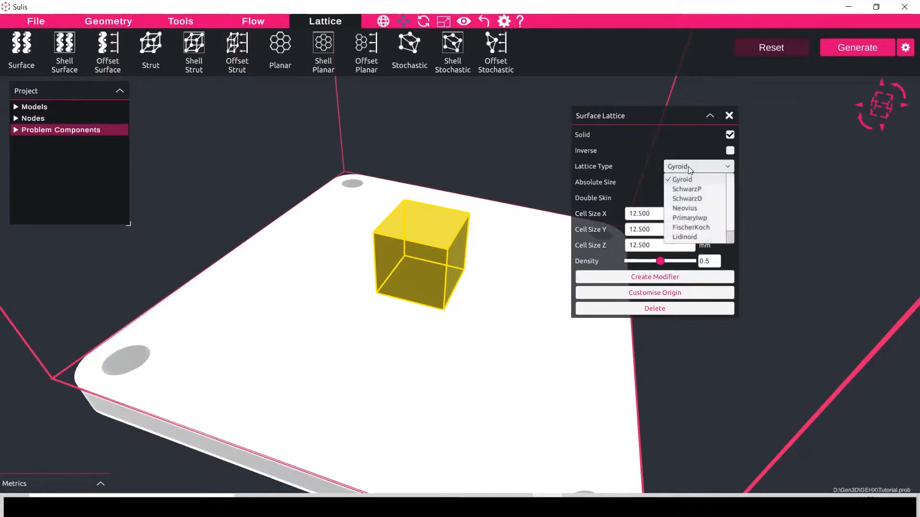
left_click(703, 199)
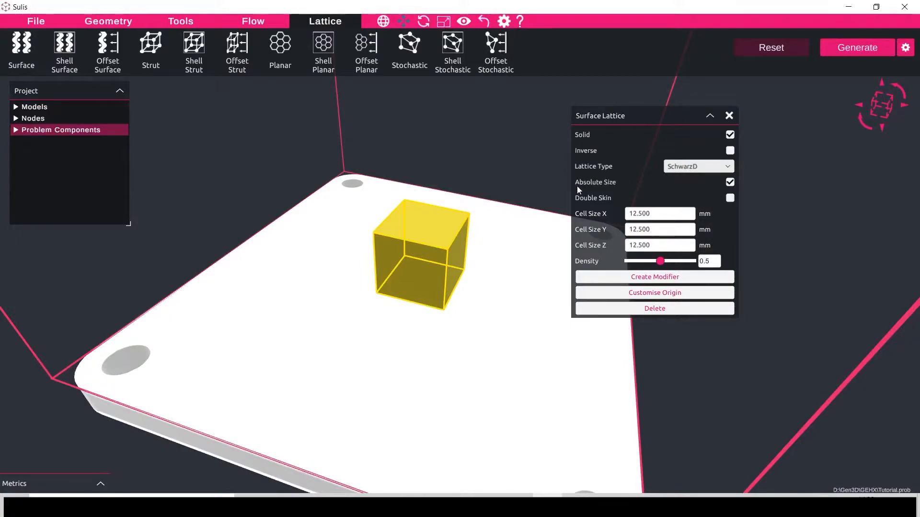
Turn off absolute sizing for the surface lattice and set 2 cells in each of X, Y and Z
left_click(730, 183)
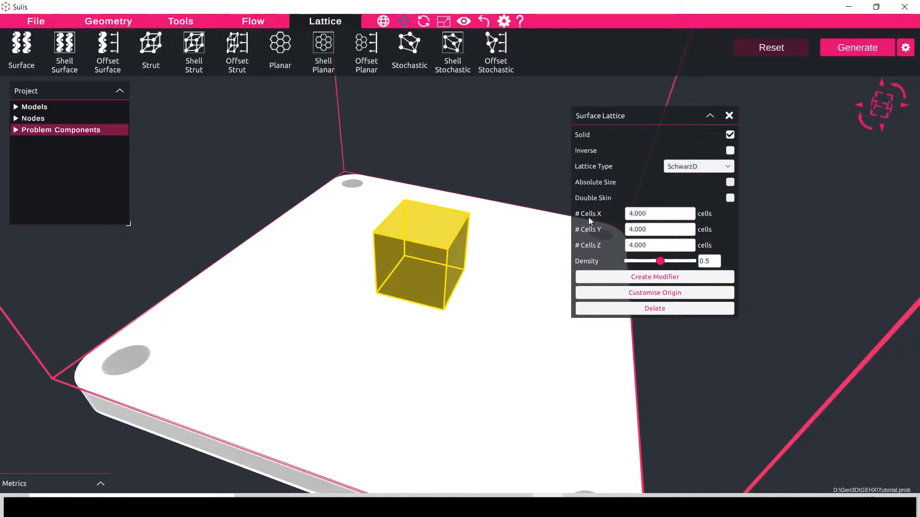
double_click(661, 213)
type("2")
double_click(660, 229)
type("2")
double_click(653, 245)
type("2")
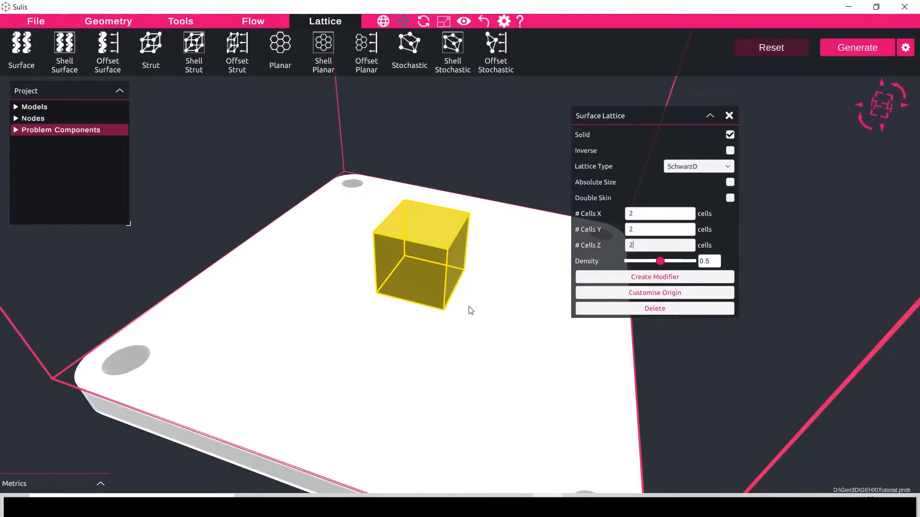
Customise the lattice origin by rotating its coordinate node -45° about X, and check the tilted axes
middle_click_drag(466, 337, 496, 325)
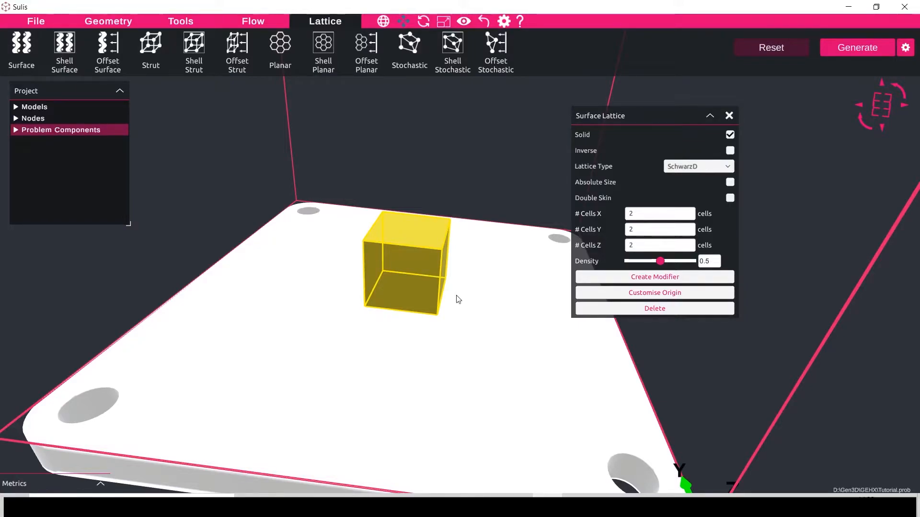
scroll(458, 300, "up", 2)
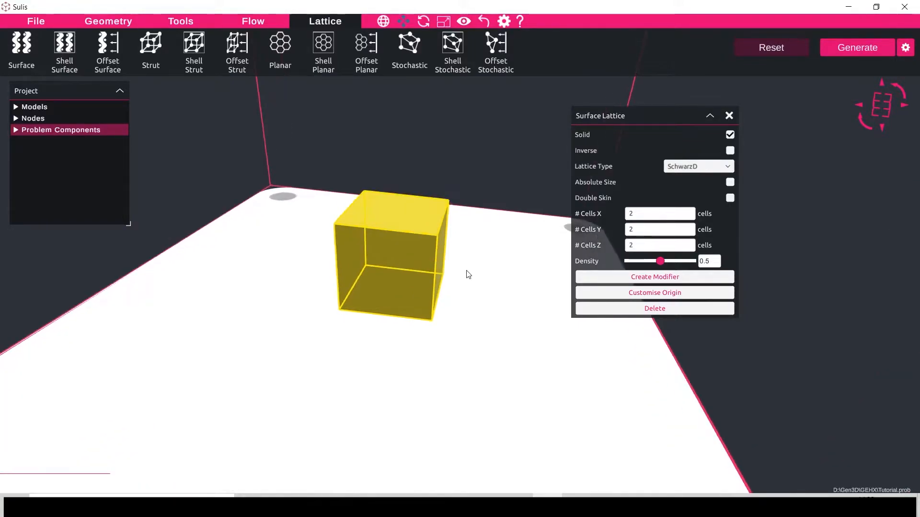
left_click(655, 293)
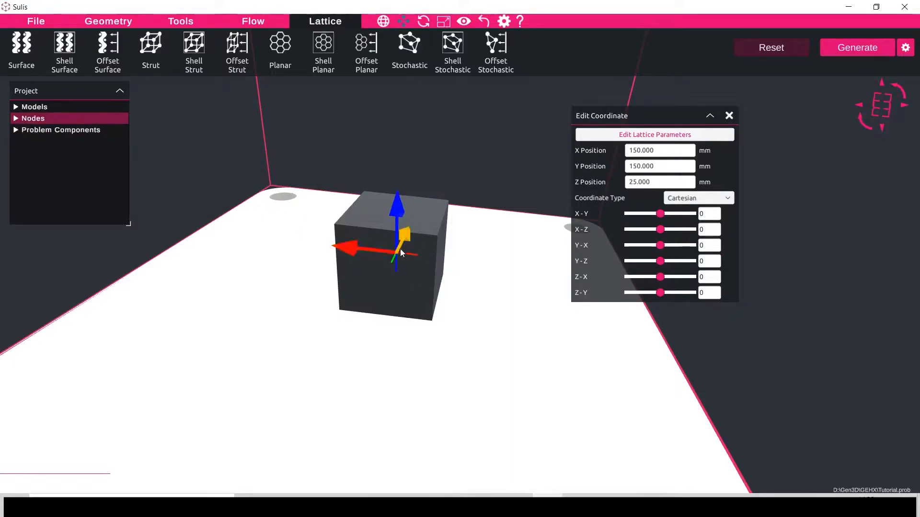
left_click(179, 22)
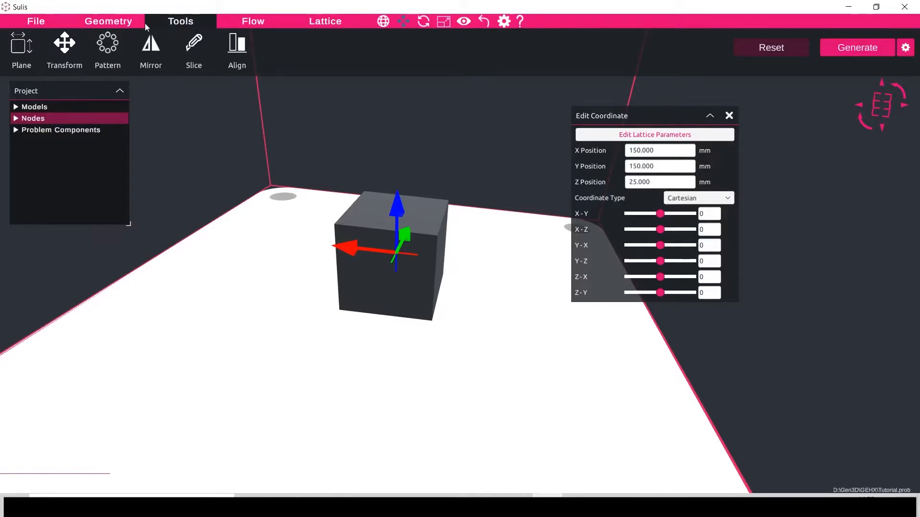
left_click(66, 45)
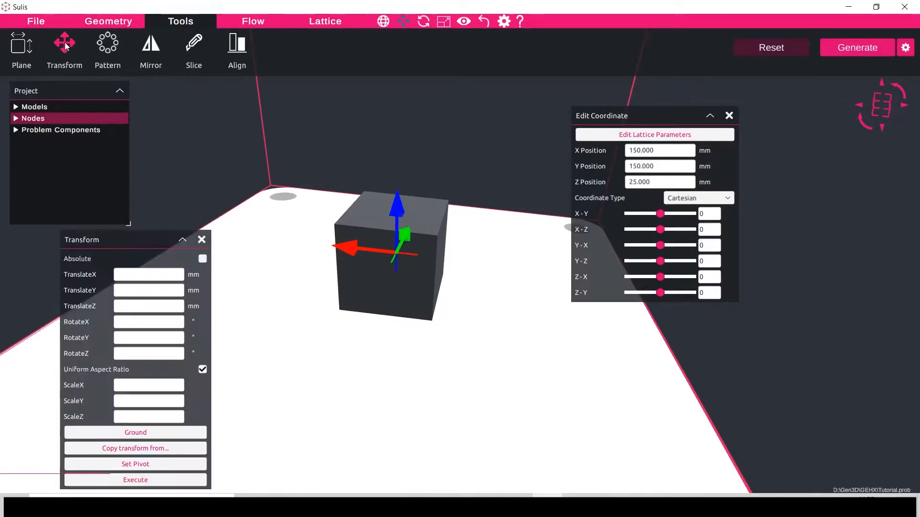
left_click_drag(123, 242, 186, 218)
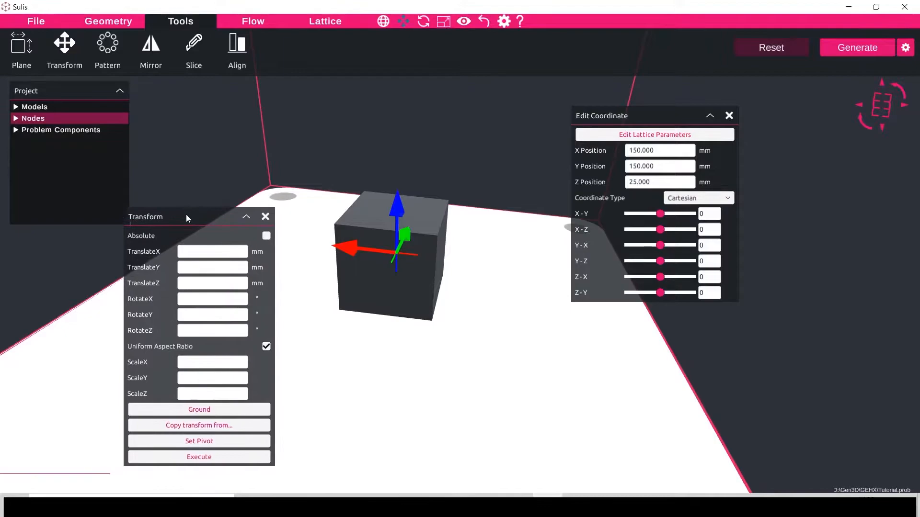
left_click(185, 299)
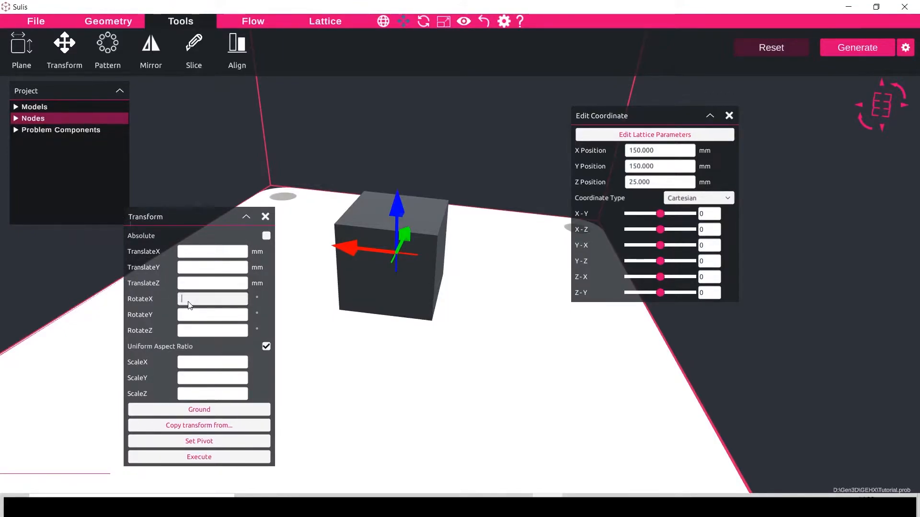
type("-45")
left_click(208, 460)
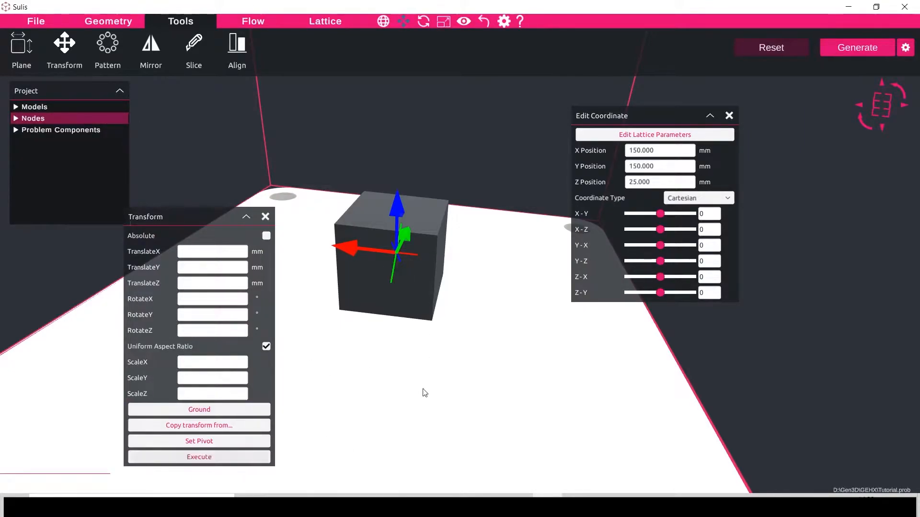
middle_click_drag(461, 348, 429, 276)
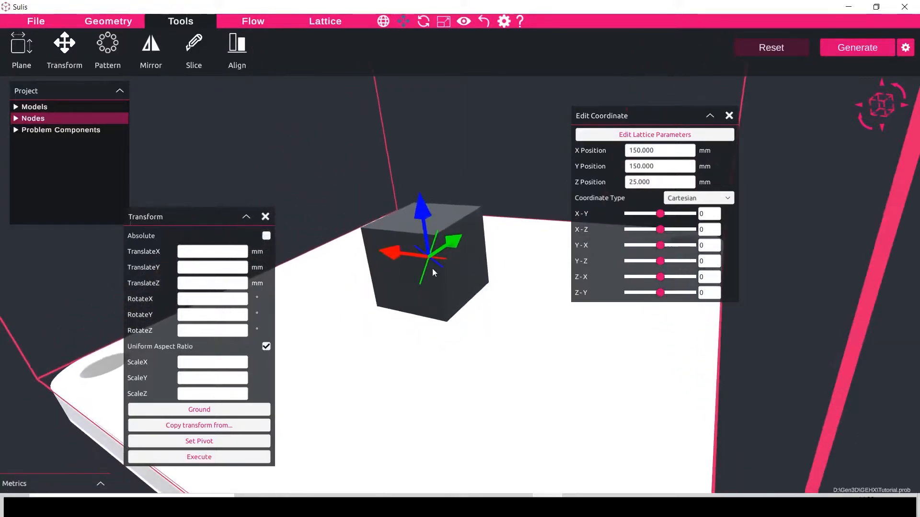
left_click(355, 401)
middle_click_drag(361, 401, 348, 308)
left_click(218, 217)
Compare the cube's lattice setup with the pattern in the reference photo IMG_E0258.jpg
middle_click_drag(459, 350, 485, 370)
scroll(448, 288, "up", 3)
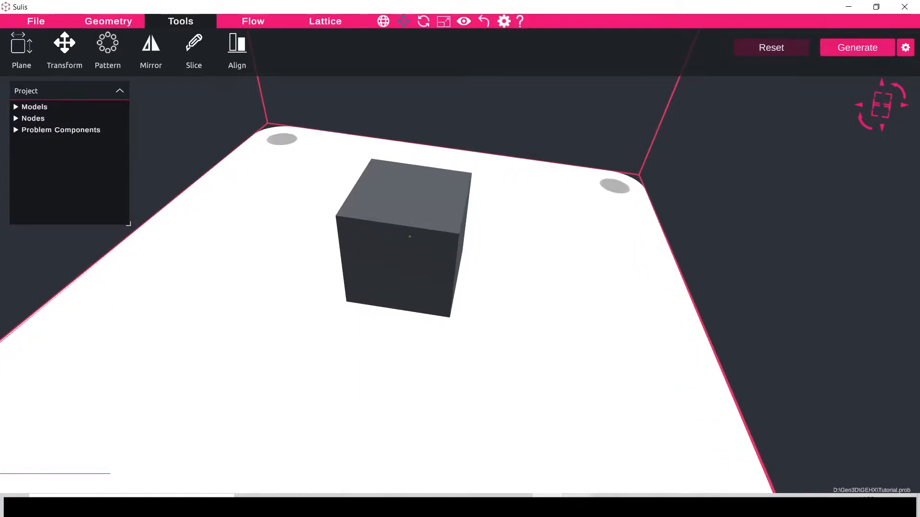
left_click_drag(861, 227, 297, 82)
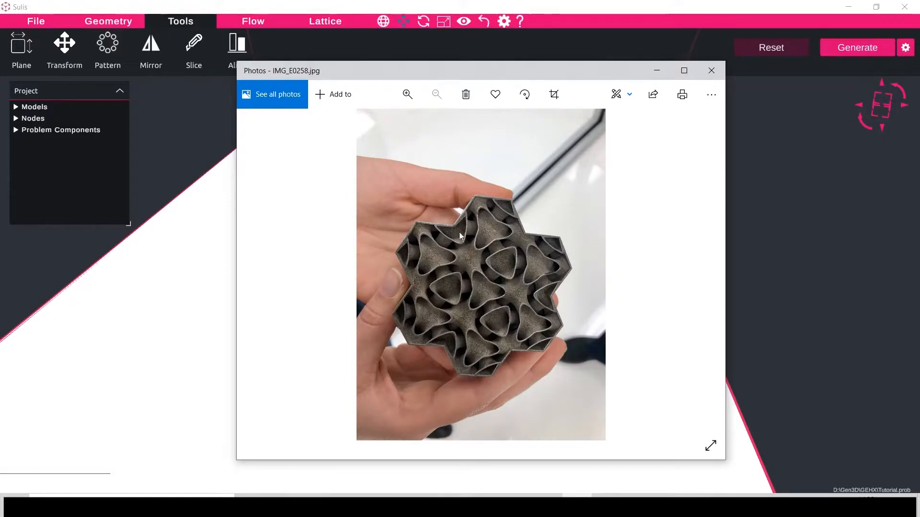
left_click_drag(554, 67, 919, 240)
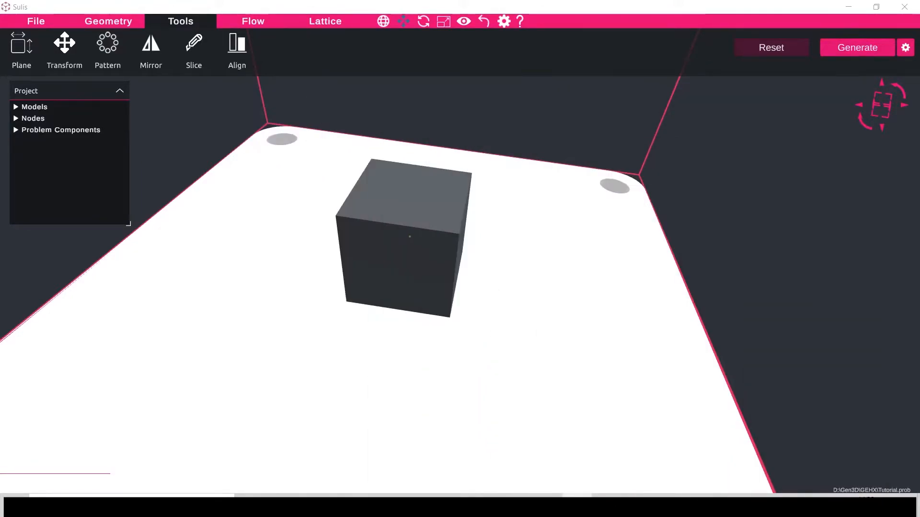
Reopen the cube's surface lattice from the project tree and set its density to 0.35
left_click(16, 131)
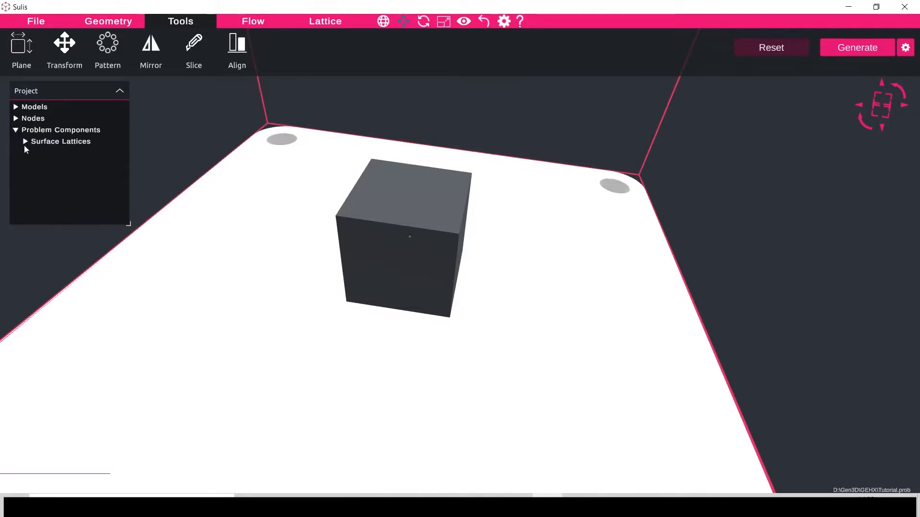
left_click(25, 141)
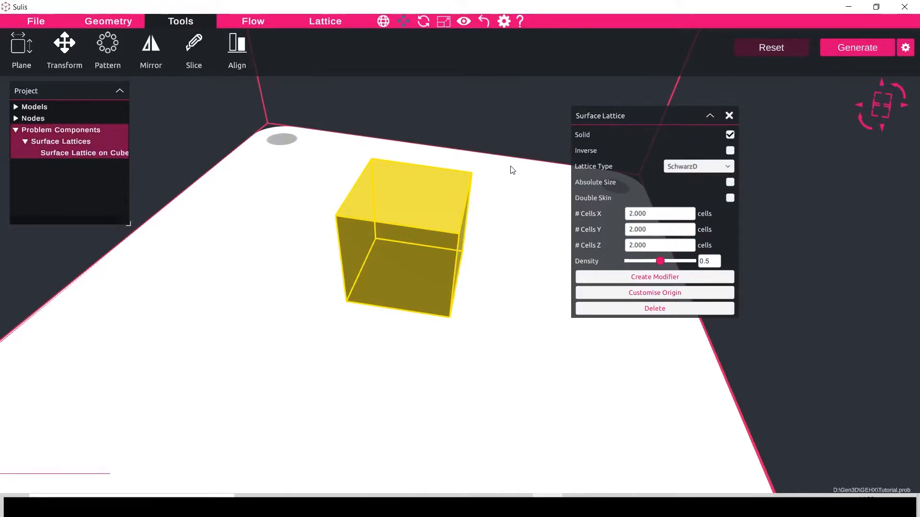
double_click(709, 261)
type("0.35")
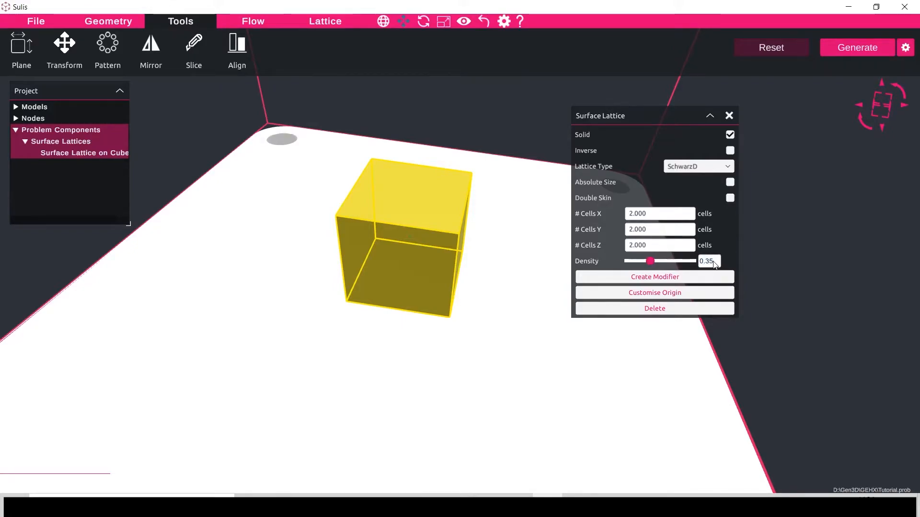
left_click_drag(638, 115, 623, 118)
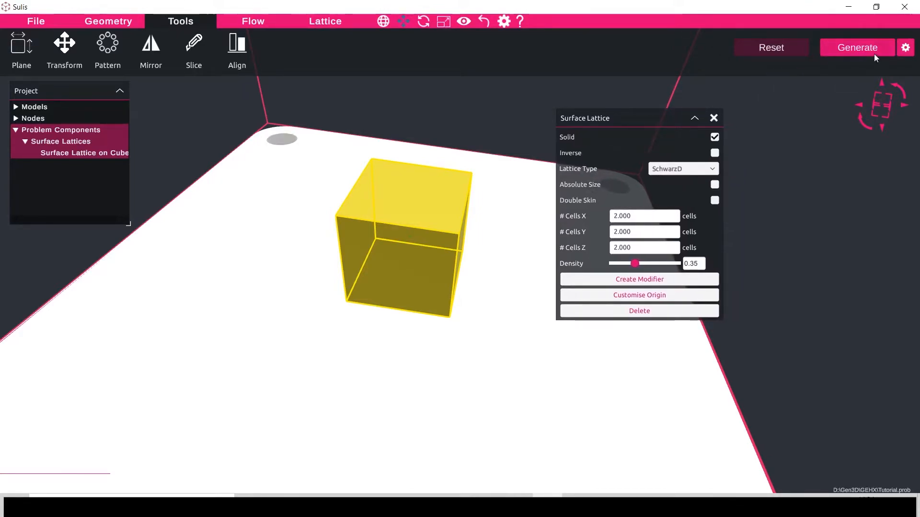
Generate the lattice at 0.3 mm resolution and inspect the structure inside the cube
left_click(903, 51)
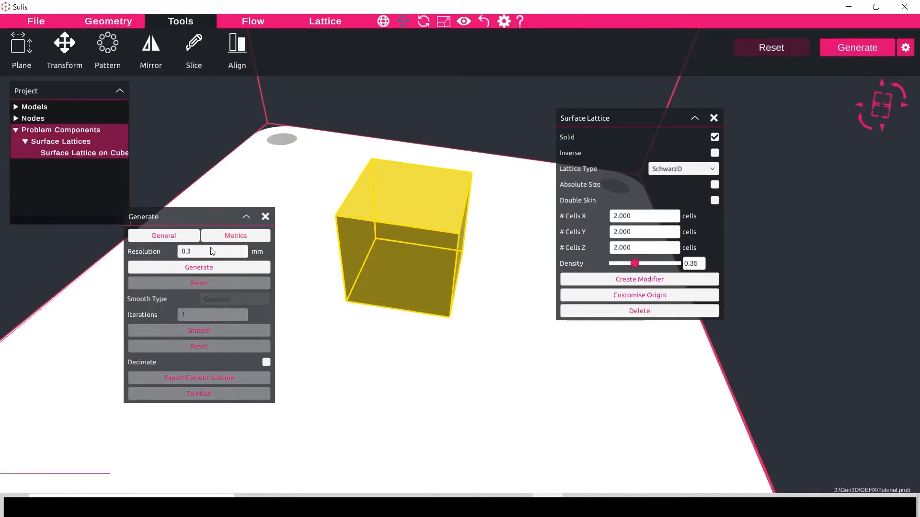
left_click(174, 268)
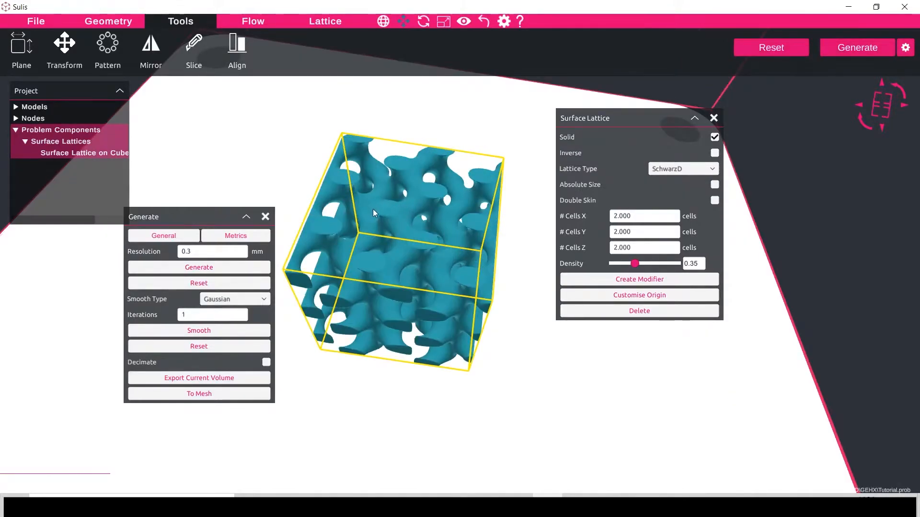
left_click_drag(375, 213, 400, 180)
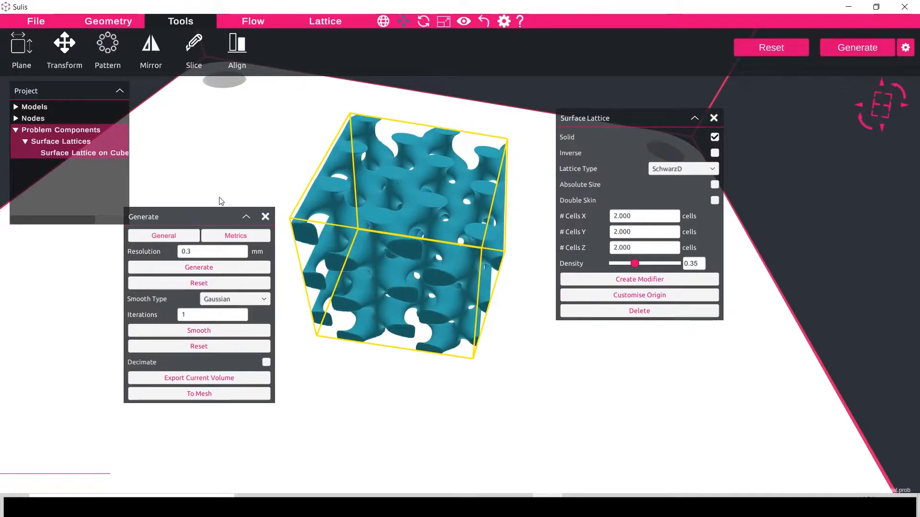
left_click_drag(195, 214, 184, 251)
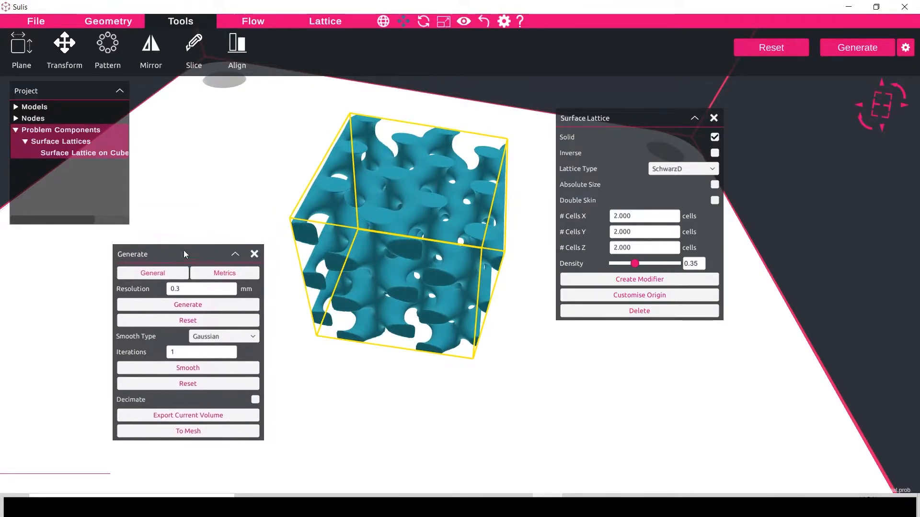
Reset the generated lattice and duplicate the Cube-26 model in place together with its surface lattice
left_click(212, 180)
left_click(758, 50)
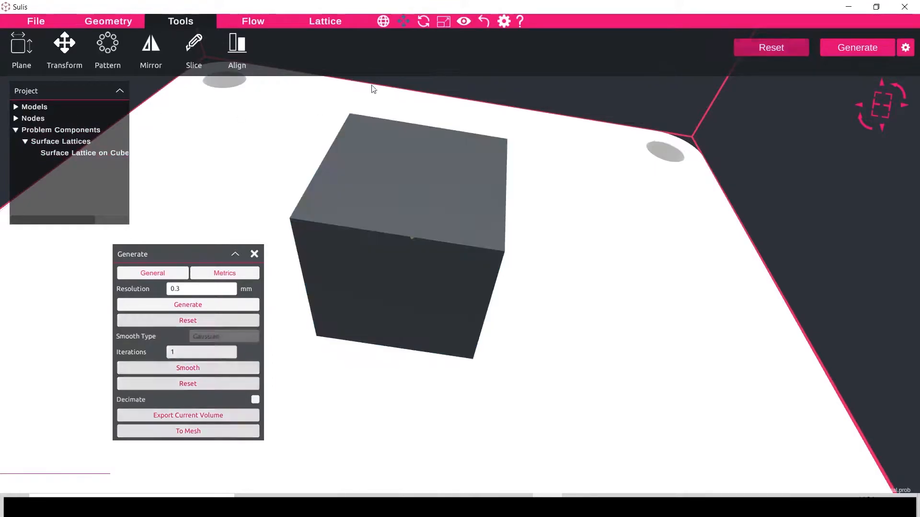
left_click(16, 107)
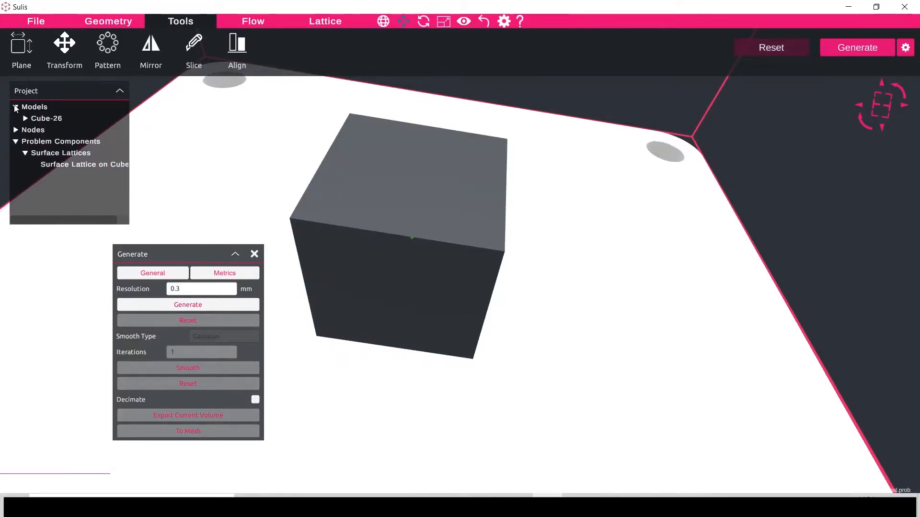
left_click(43, 119)
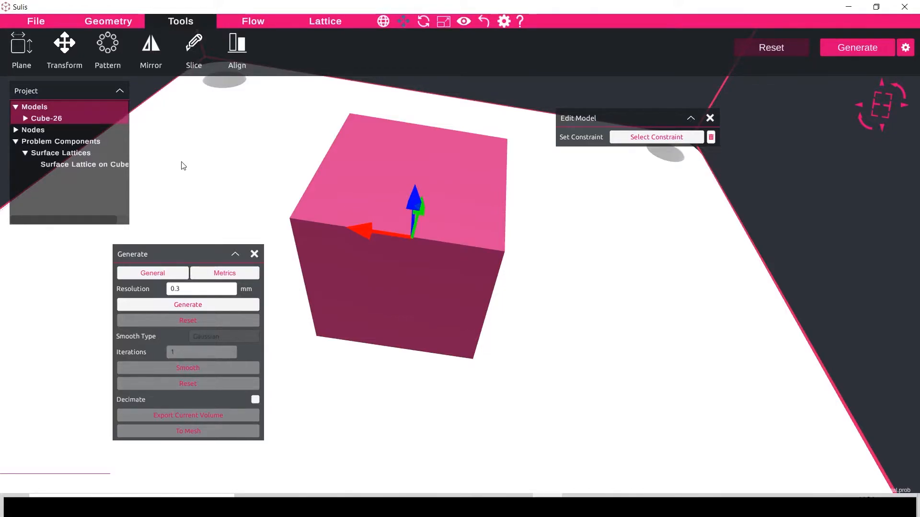
key("ctrl+v")
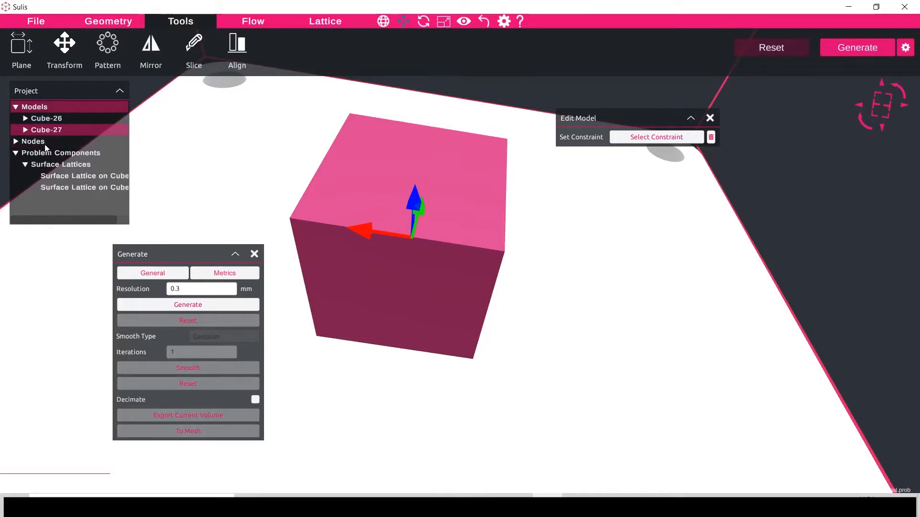
Set the density of Cube-27's surface lattice to 0.25 and turn off its Solid option
left_click(27, 130)
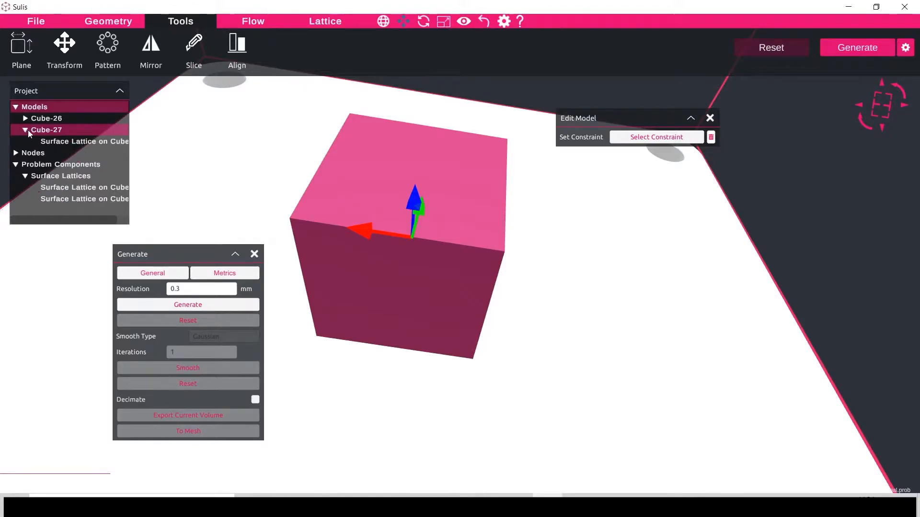
left_click(59, 142)
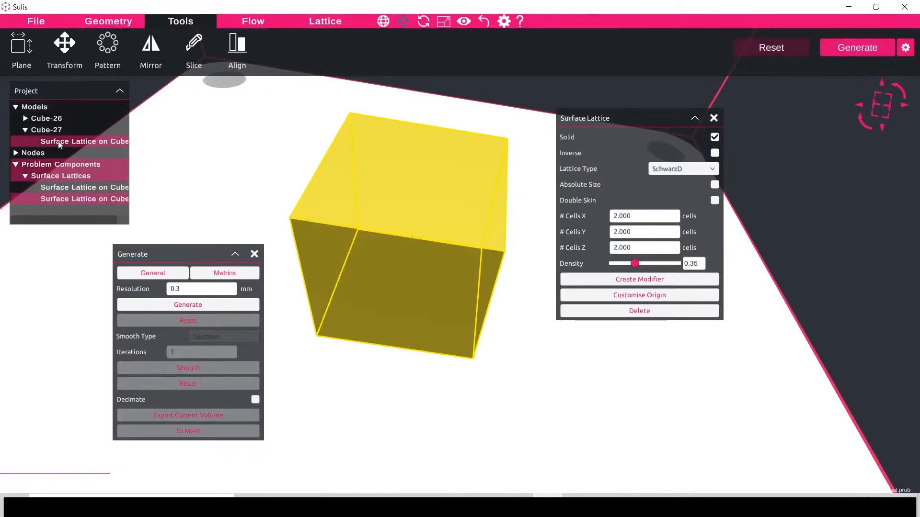
left_click_drag(605, 119, 627, 128)
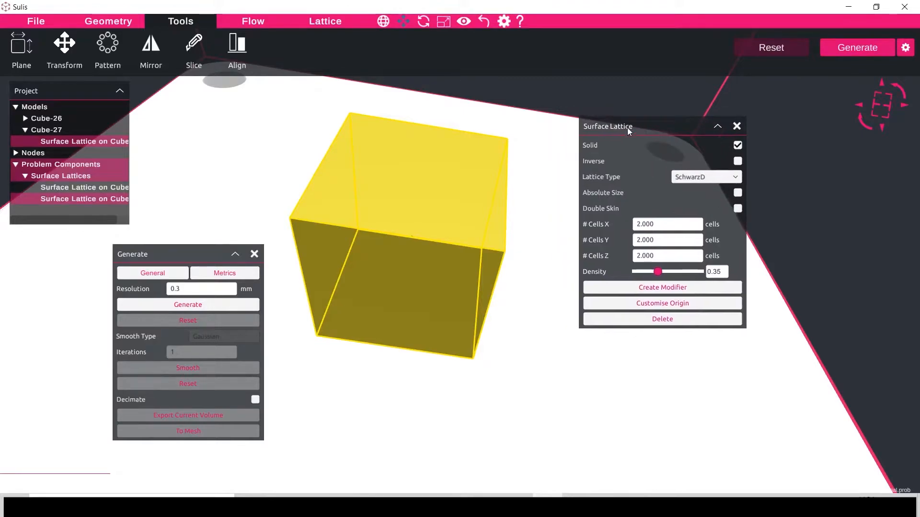
double_click(721, 271)
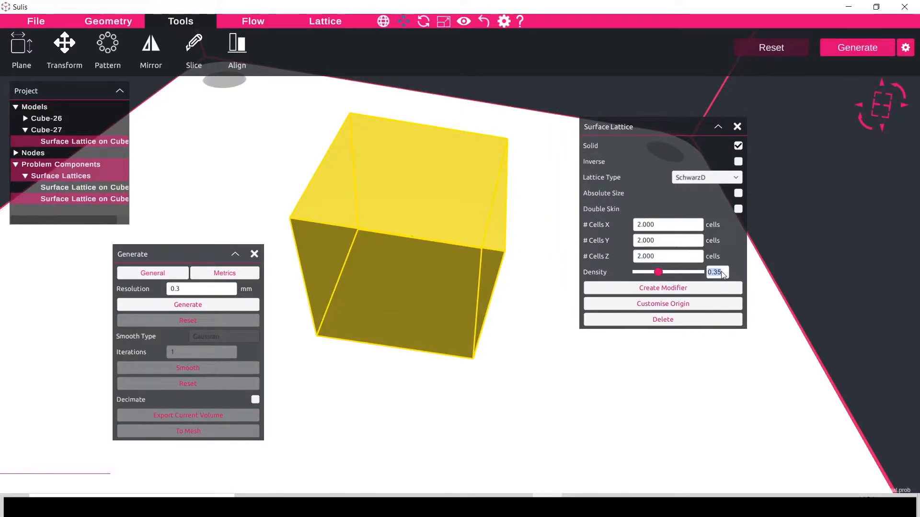
type("0.25")
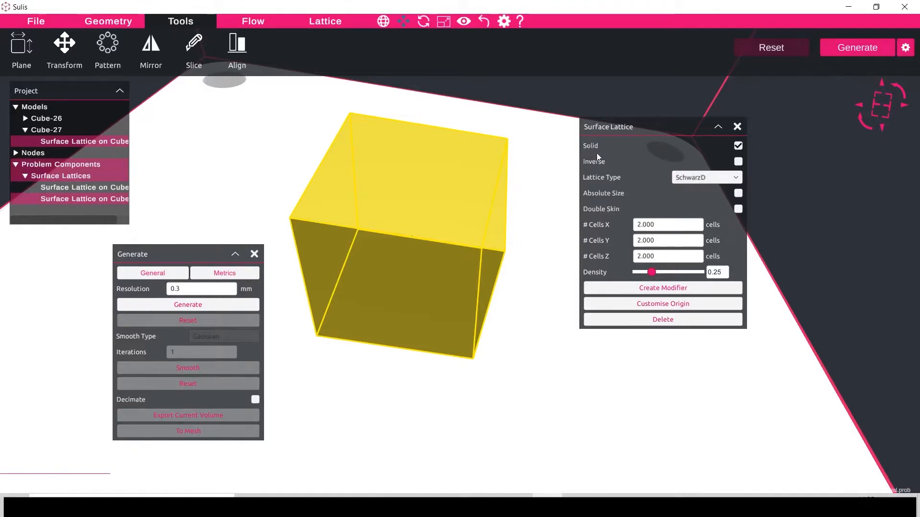
left_click(739, 146)
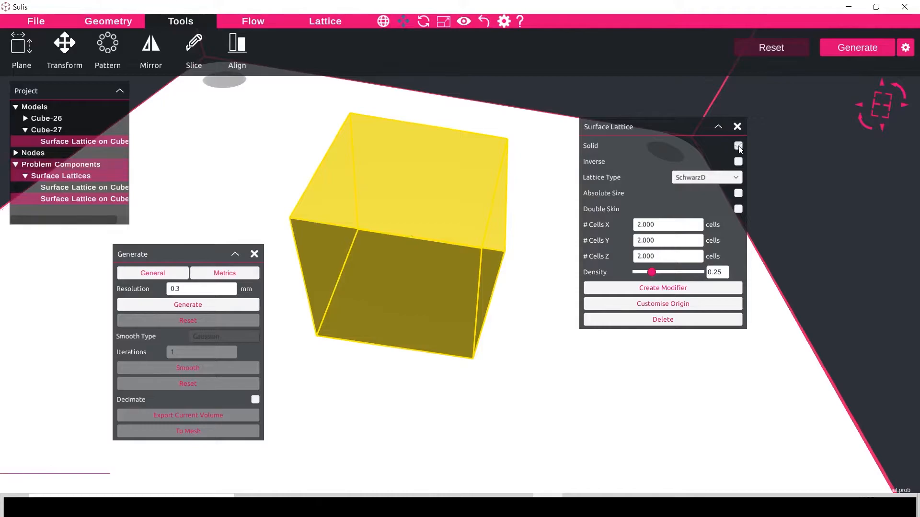
Generate the overlapping lattices at 0.3 mm resolution and compare their hollow structure with the reference photo IMG_E0258.jpg
left_click(209, 305)
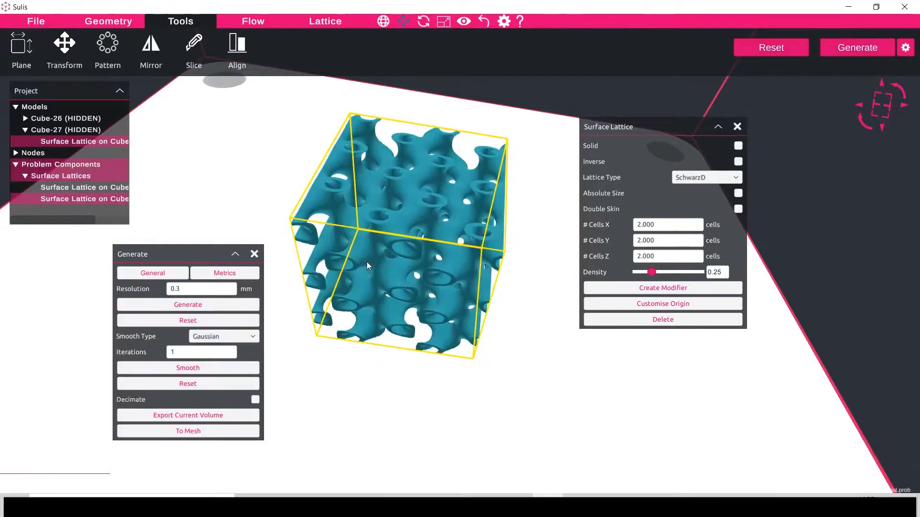
mouse_move(393, 222)
left_mouse_down()
mouse_move(414, 216)
mouse_move(402, 218)
left_mouse_up()
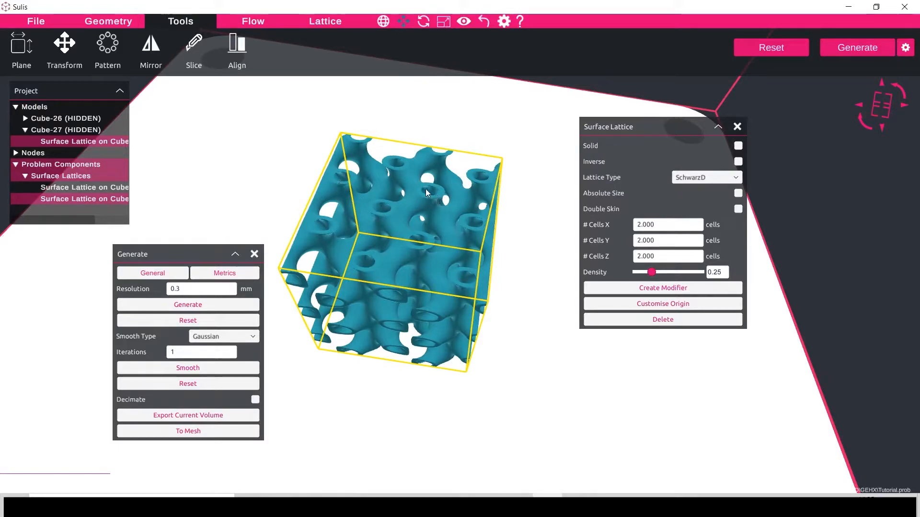
left_click_drag(392, 211, 388, 226)
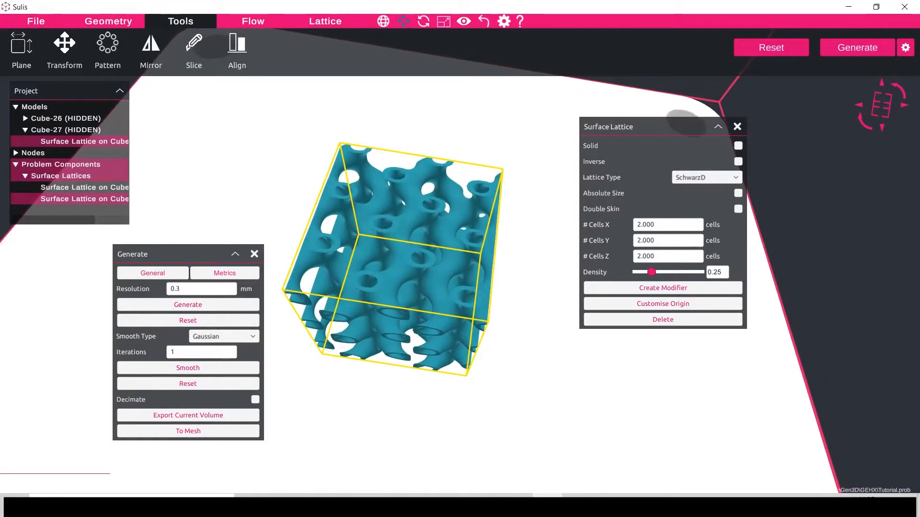
left_click_drag(440, 281, 232, 57)
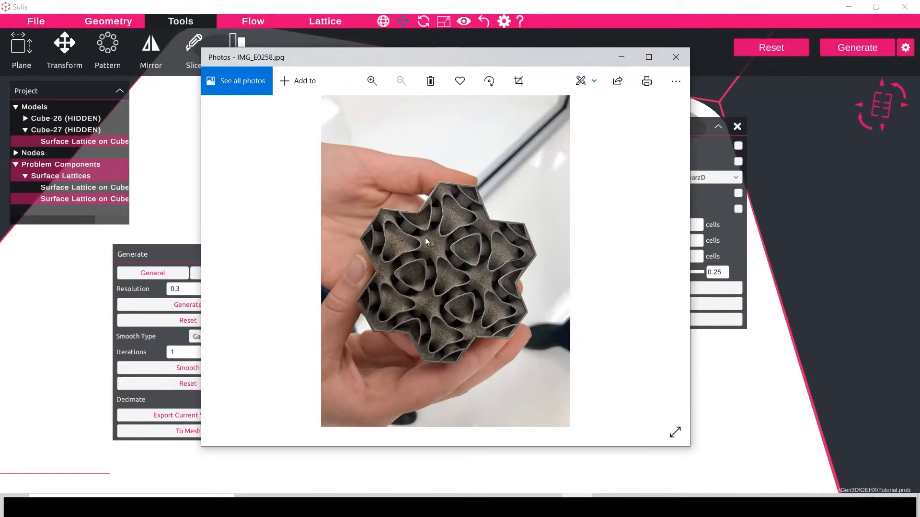
left_click_drag(436, 59, 919, 250)
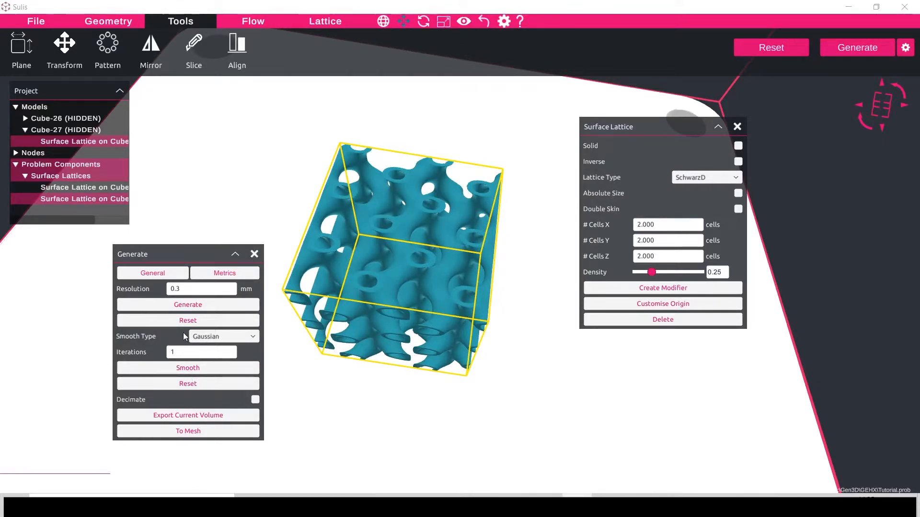
Reset the generated volume and close the surface lattice and generation settings
left_click(179, 321)
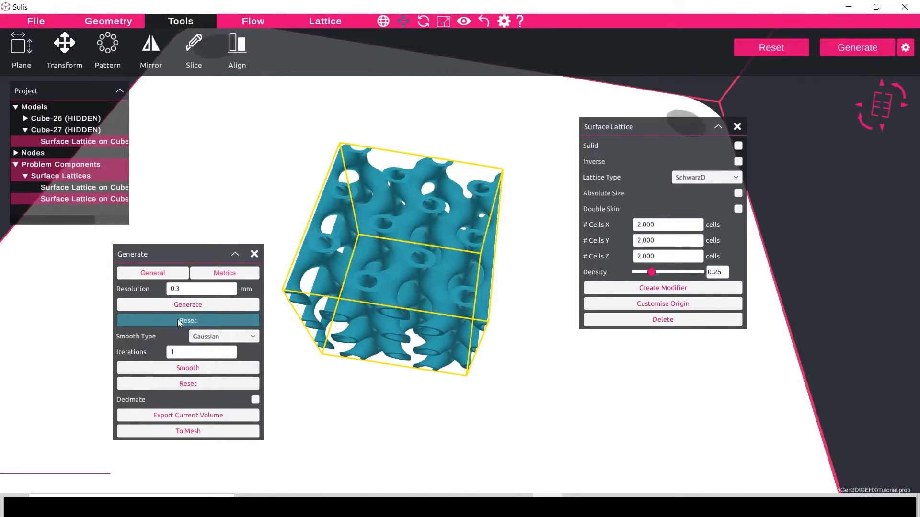
left_click(738, 126)
left_click(240, 242)
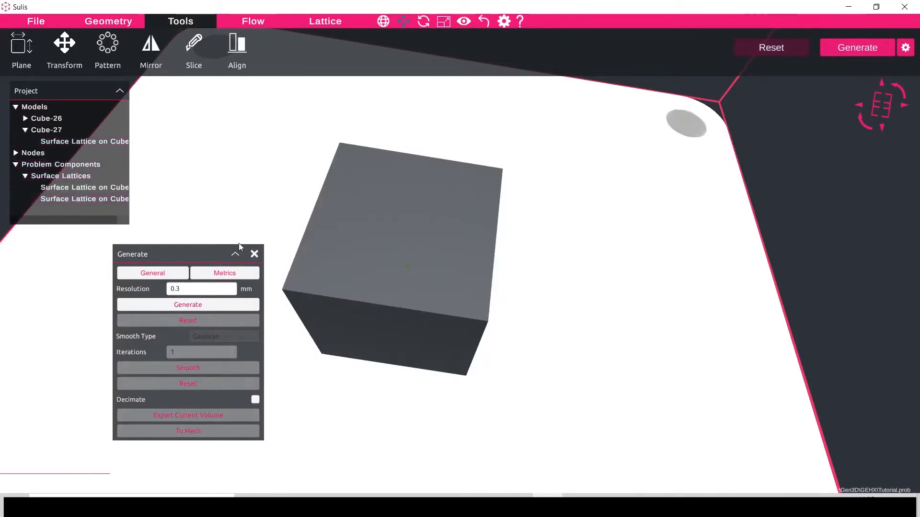
left_click(254, 254)
scroll(209, 211, "down", 1)
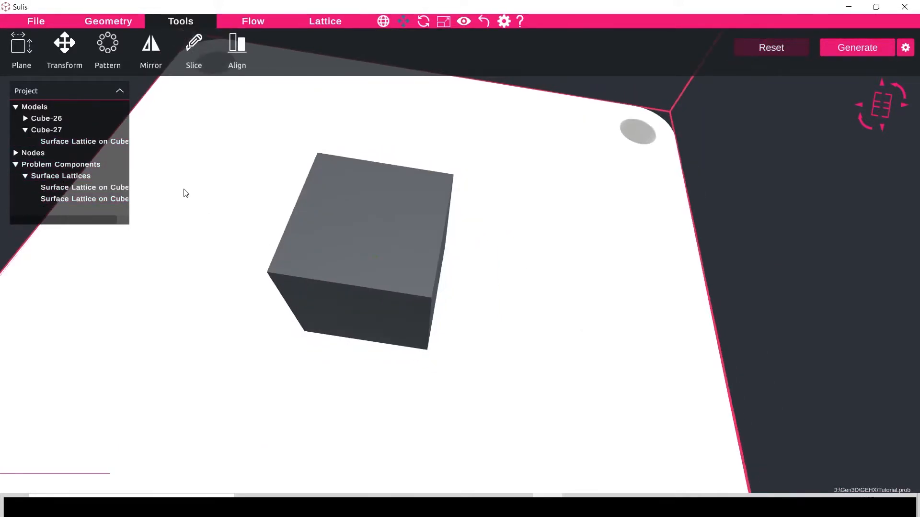
Select Cube-26 and Cube-27 together and duplicate both with their surface lattices
left_click(26, 131)
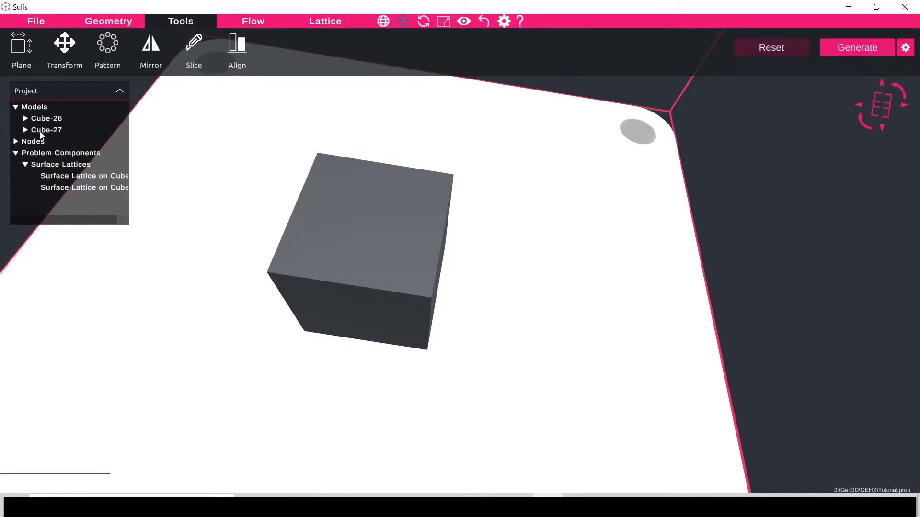
left_click(43, 118)
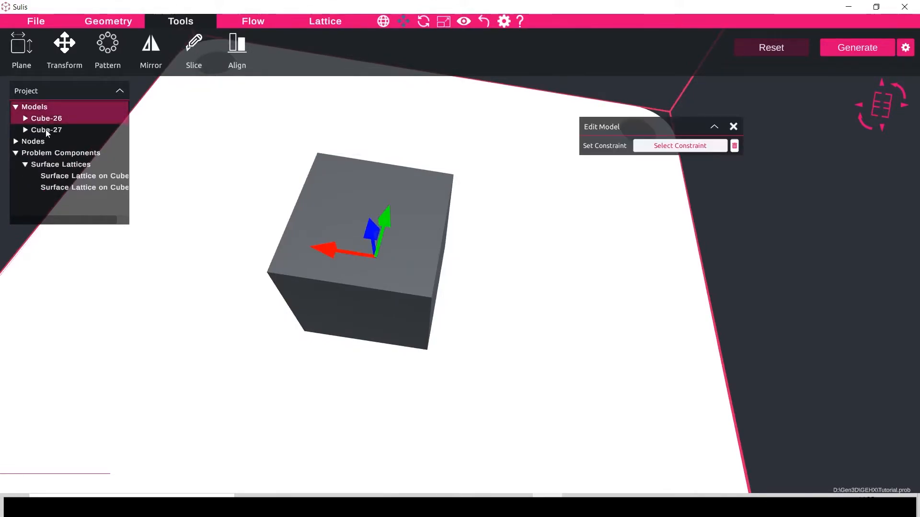
left_click(46, 131, "ctrl")
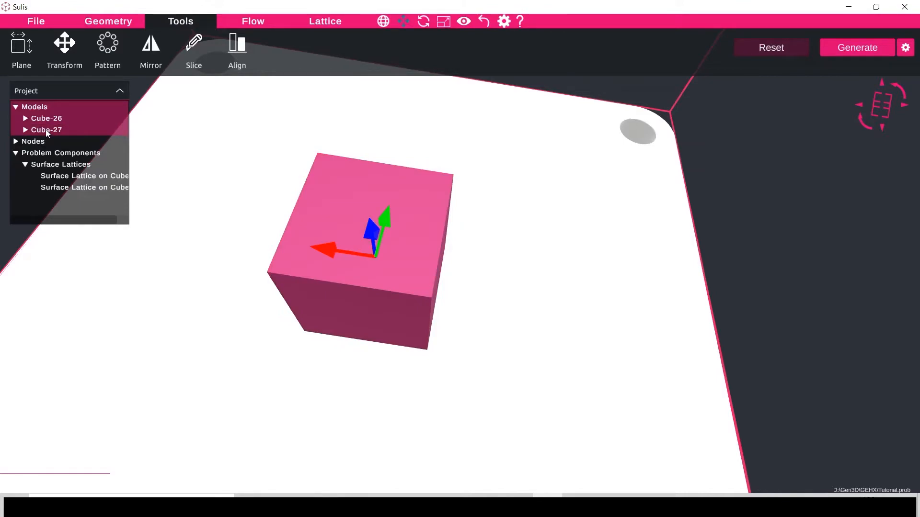
left_click(189, 114)
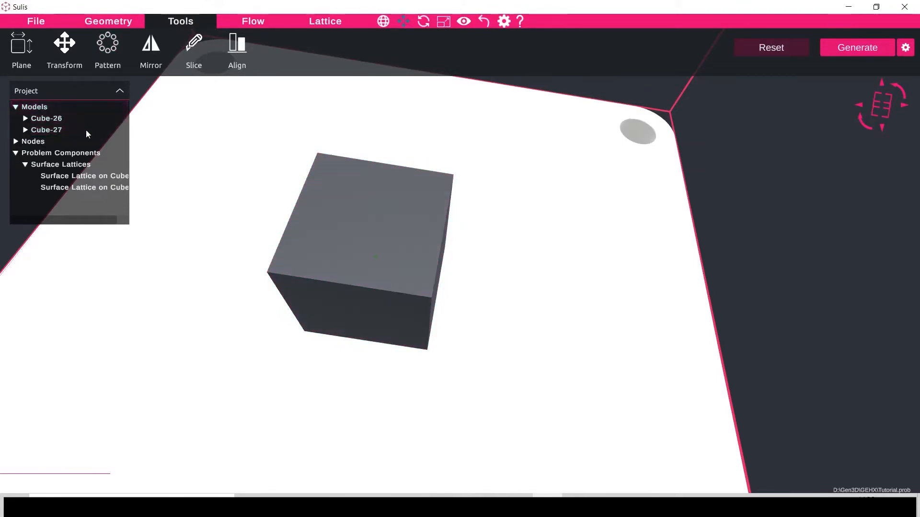
left_click(52, 119)
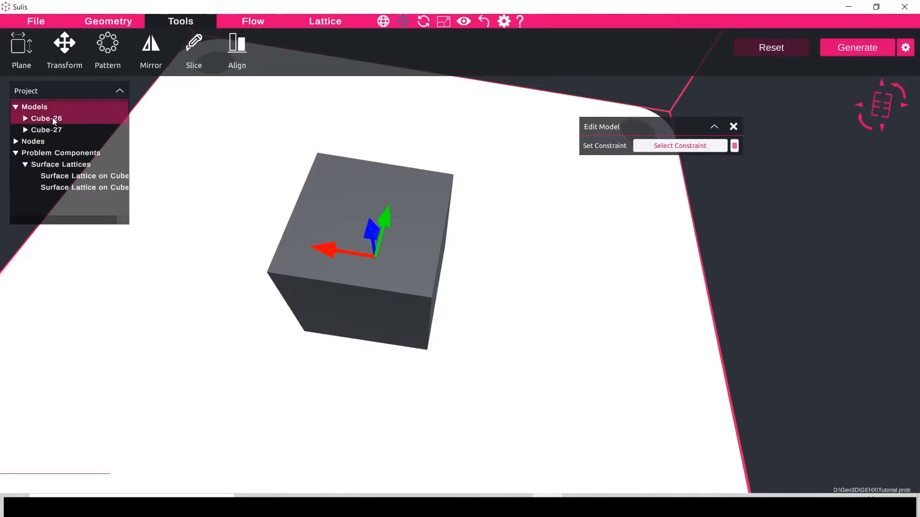
left_click(53, 129, "ctrl")
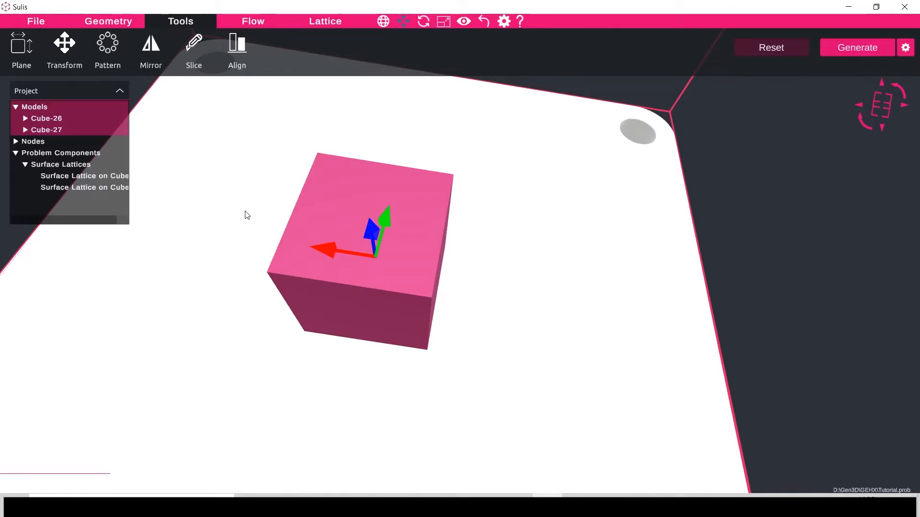
key("ctrl+v")
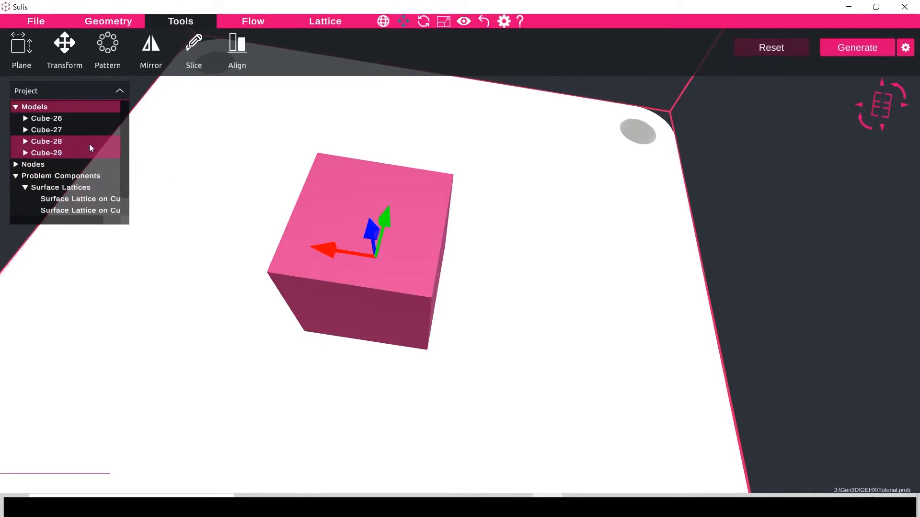
Move the two duplicated cubes along the X axis so they stand beside the originals with a small gap, and deselect them
left_click_drag(340, 250, 490, 272)
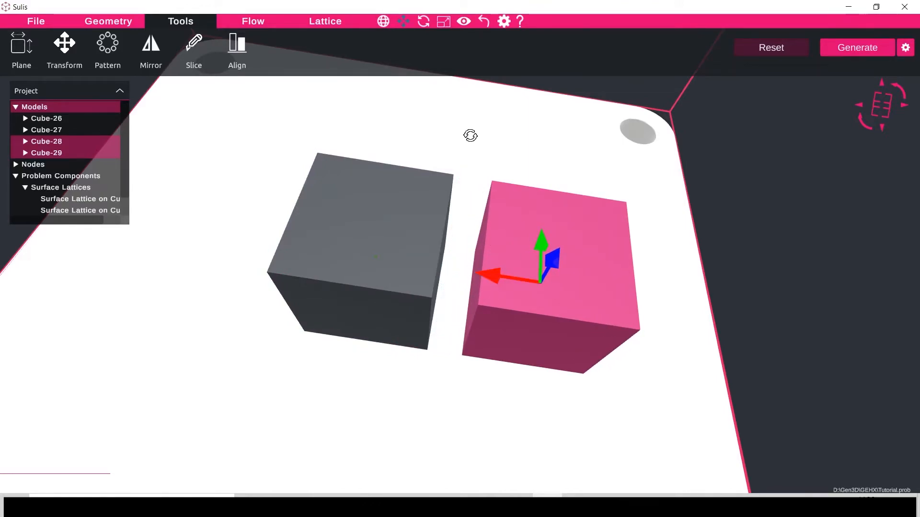
scroll(447, 123, "down", 2)
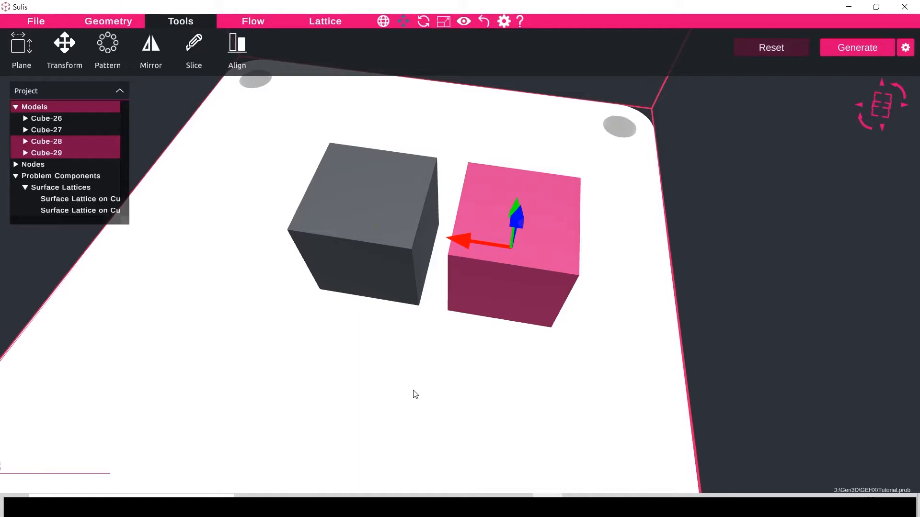
left_click(390, 371)
Open Cube-28's surface lattice from the project tree and turn on its Inverse option
scroll(54, 188, "down", 1)
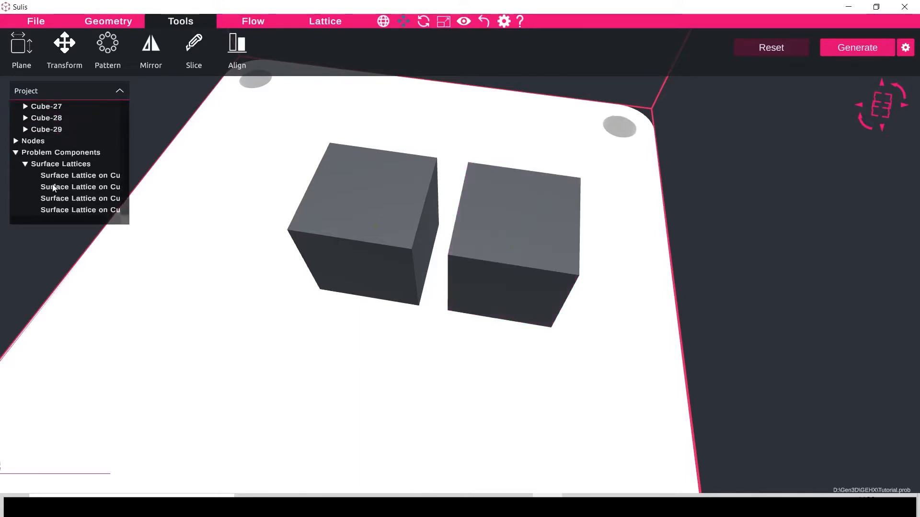
left_click(25, 118)
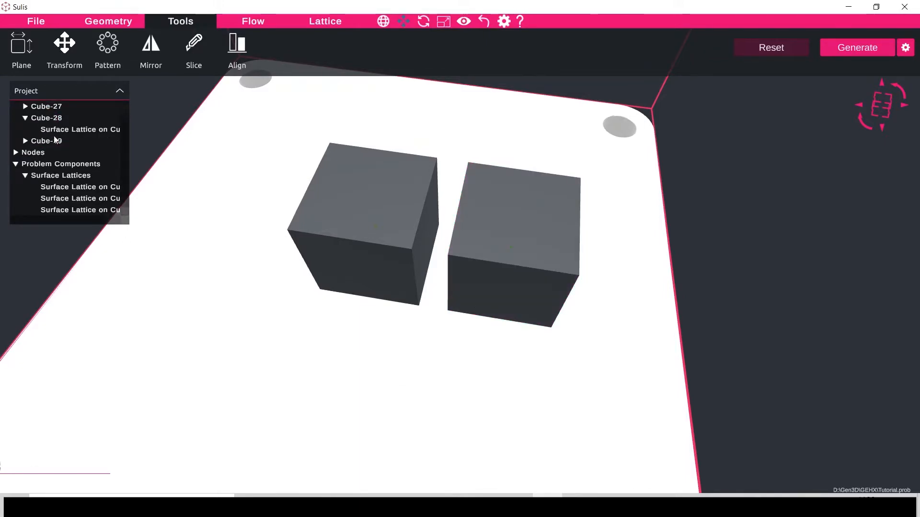
left_click(26, 141)
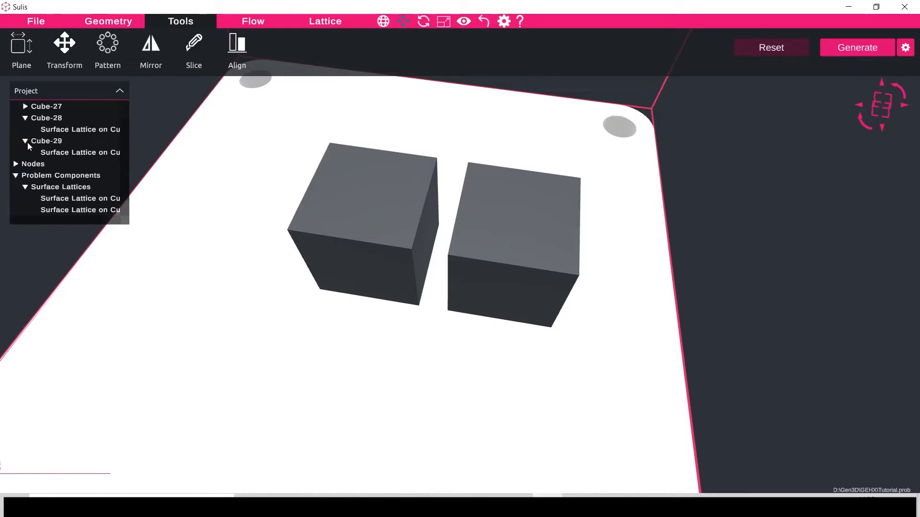
left_click(69, 130)
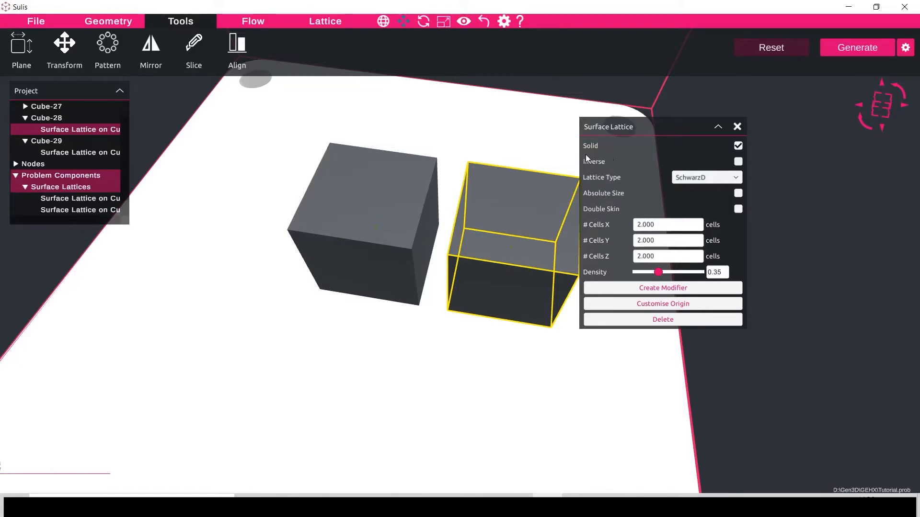
left_click(738, 162)
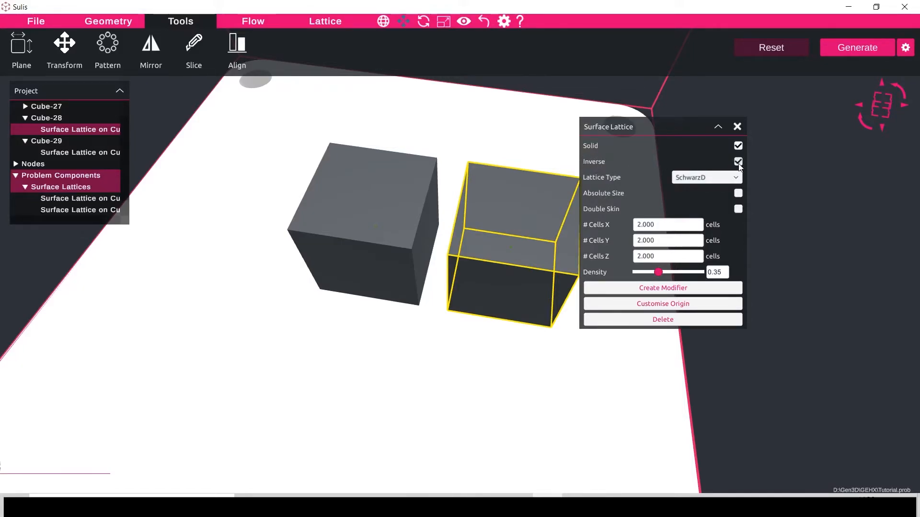
Turn on Inverse for Cube-29's surface lattice and set its density to 0.65
left_click(72, 152)
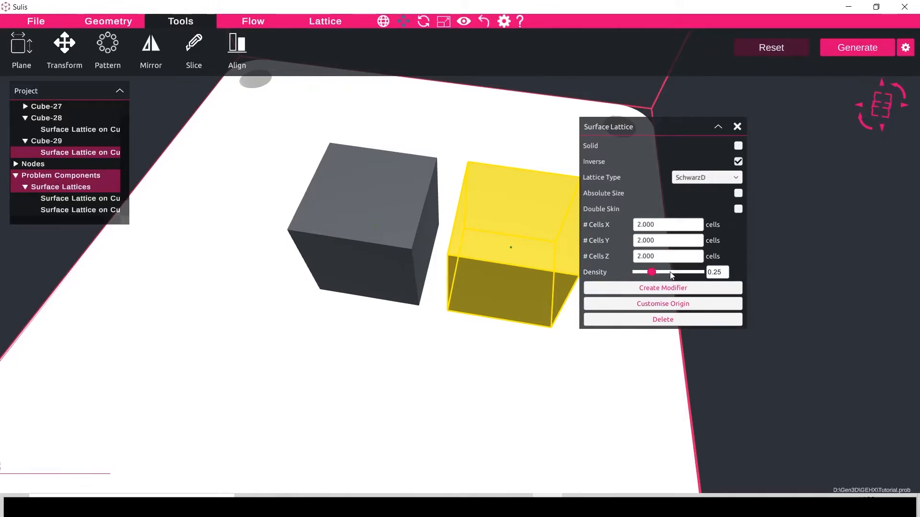
left_click(89, 130)
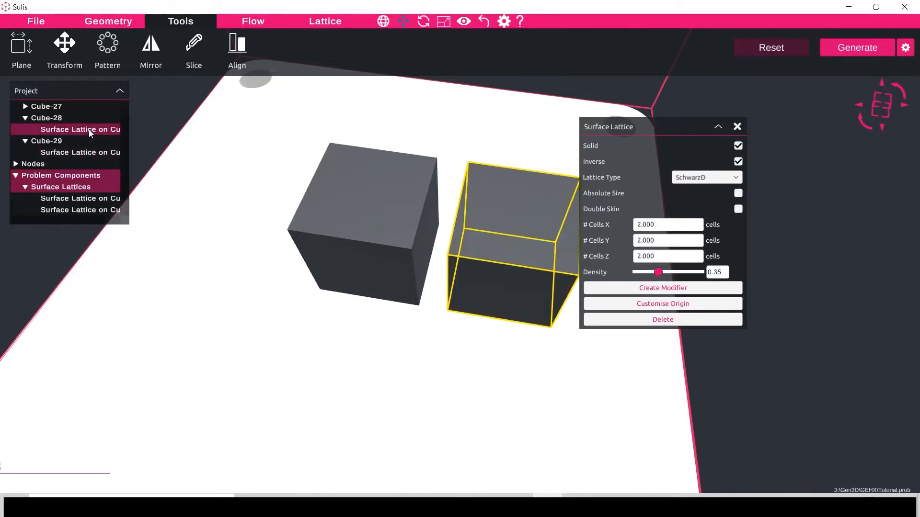
left_click(81, 152)
double_click(717, 272)
type("0.65")
key("Return")
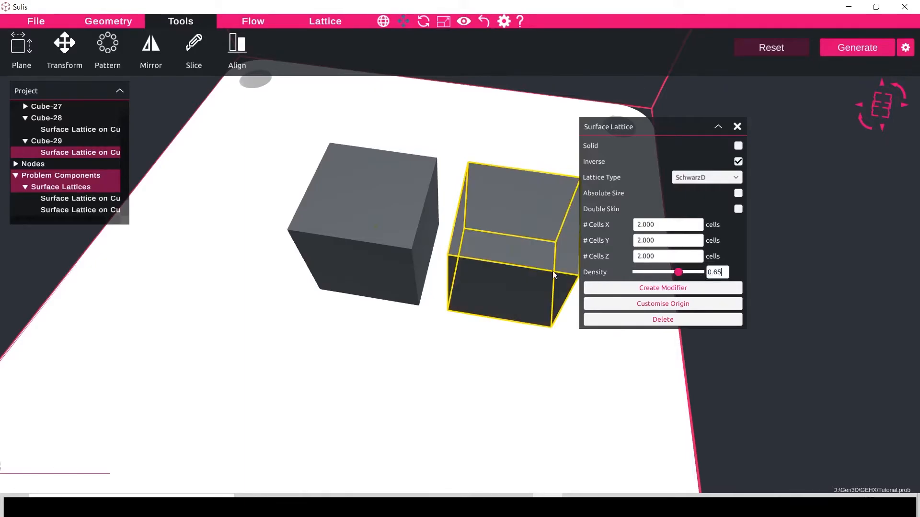
Set the density of Cube-28's surface lattice to 0.75
left_click(88, 133)
double_click(719, 273)
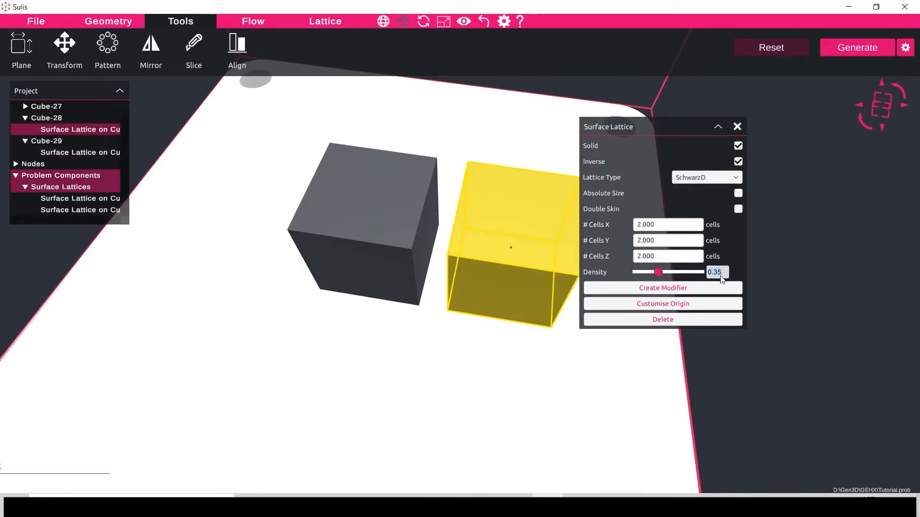
type("0.75")
Turn on Solid for Cube-29's surface lattice and turn it off for Cube-28's surface lattice
left_click(99, 154)
left_click(738, 145)
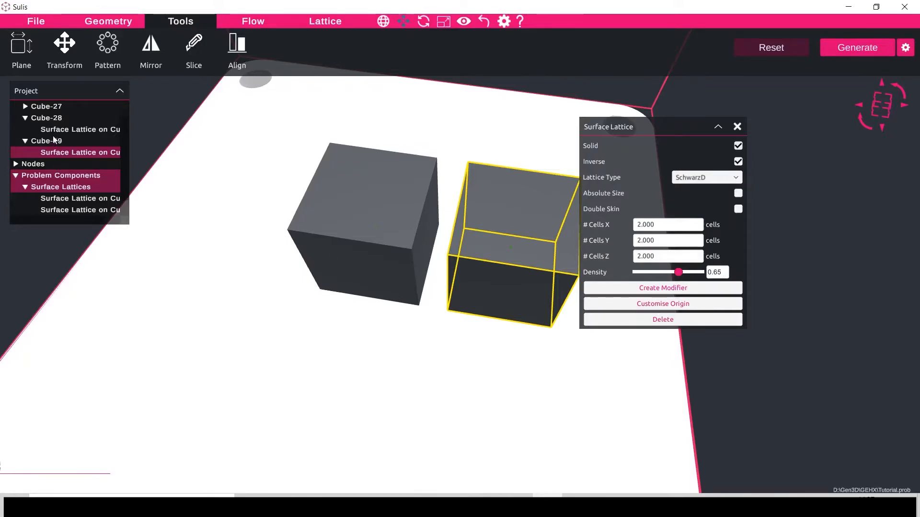
left_click(72, 130)
left_click(738, 145)
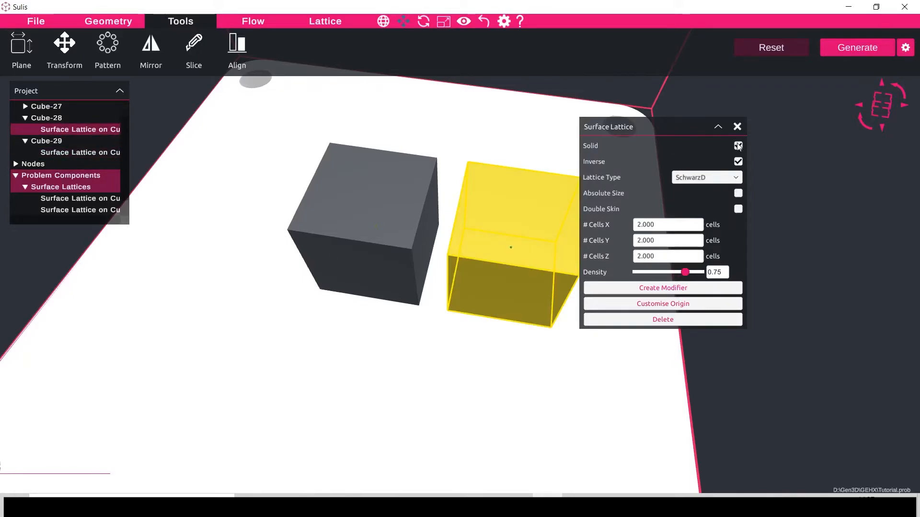
Generate all lattices at 0.3 mm resolution and examine the original and inverse structures from several angles
left_click_drag(665, 126, 764, 151)
left_click(905, 49)
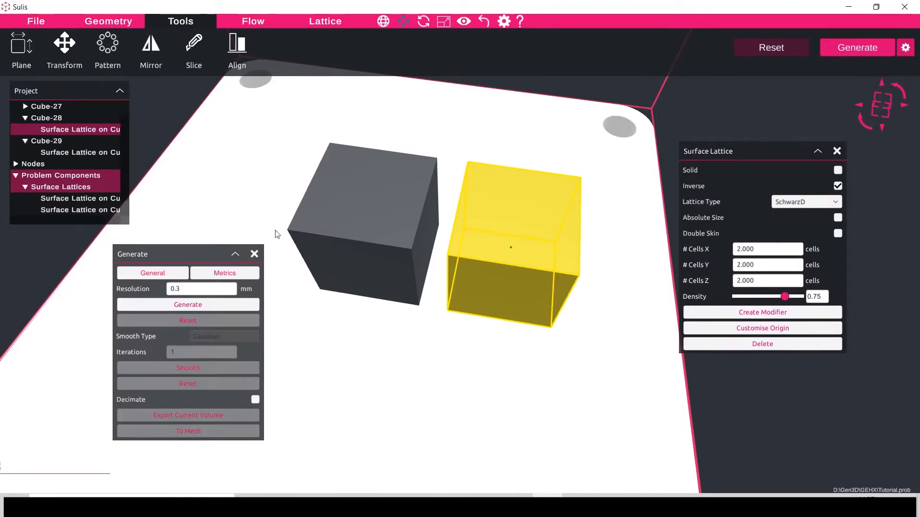
left_click(219, 303)
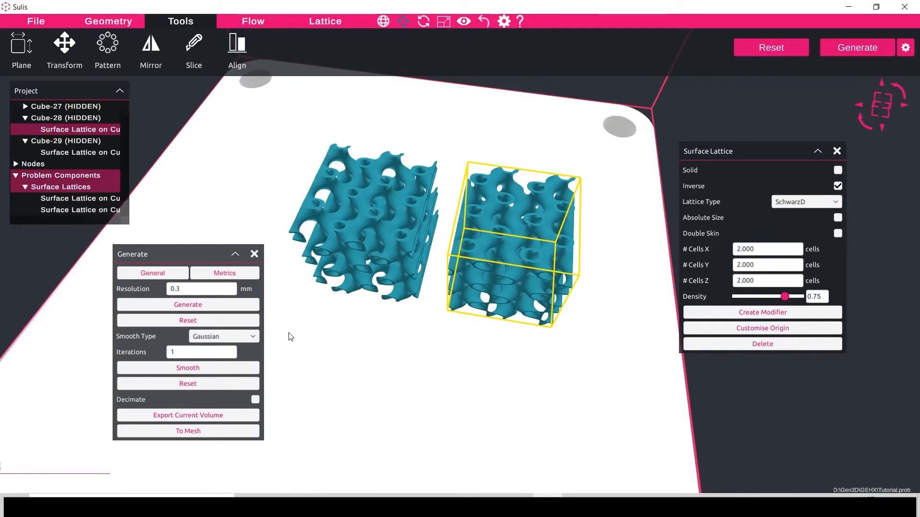
left_click_drag(481, 326, 466, 345)
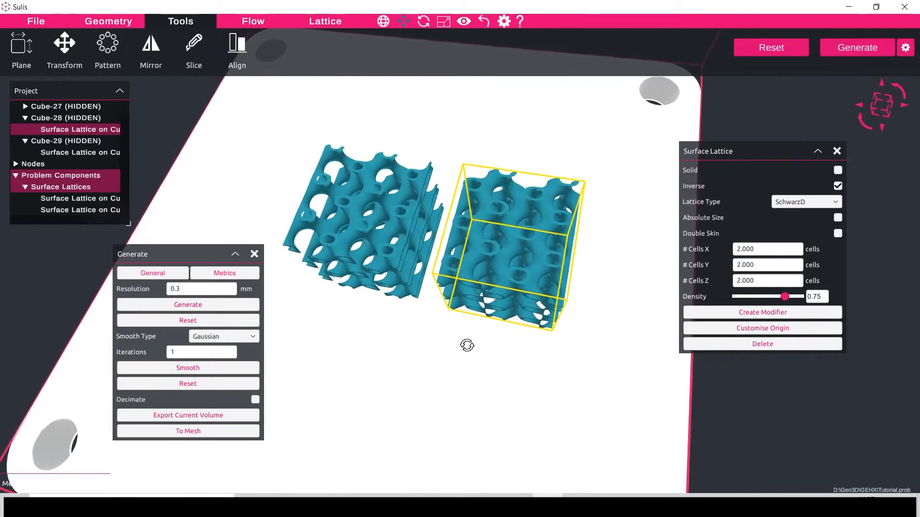
left_click_drag(478, 306, 516, 297)
left_click_drag(481, 366, 451, 274)
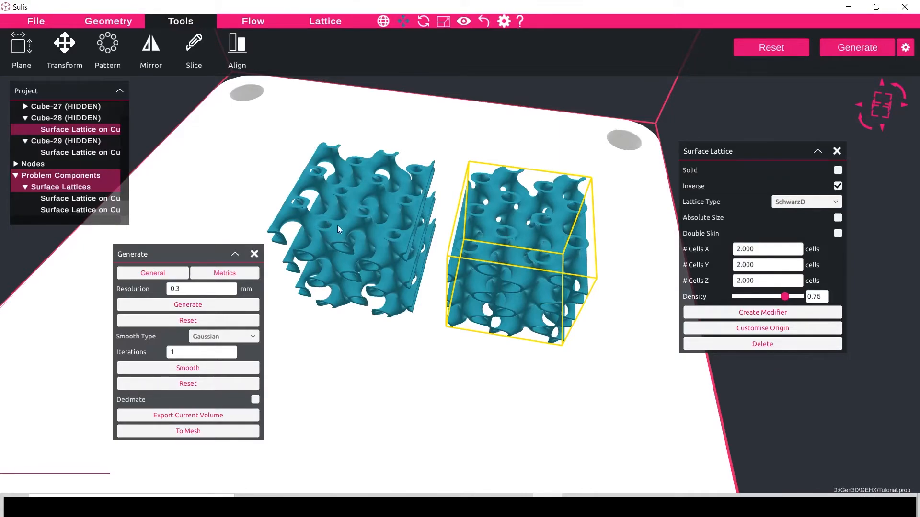
Deselect the lattice and reset the generated volume so the plain cubes are shown again
left_click(381, 337)
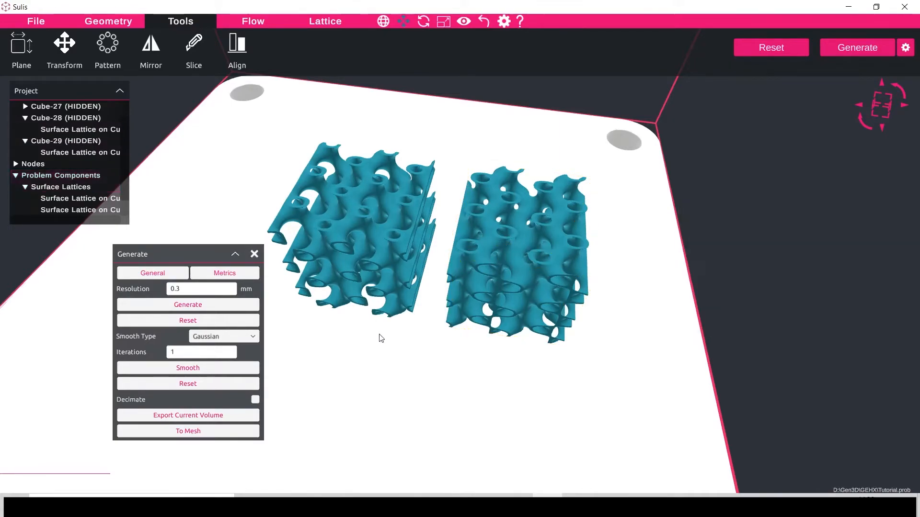
left_click(770, 48)
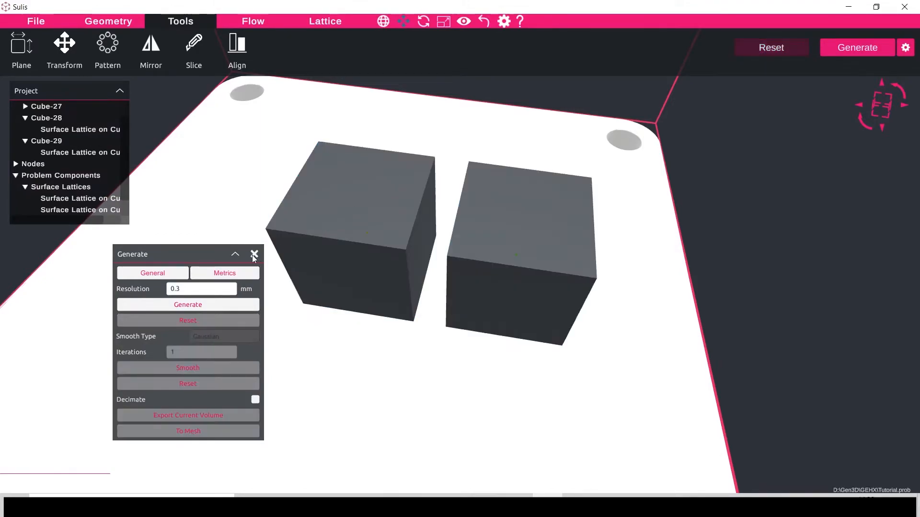
scroll(317, 223, "down", 2)
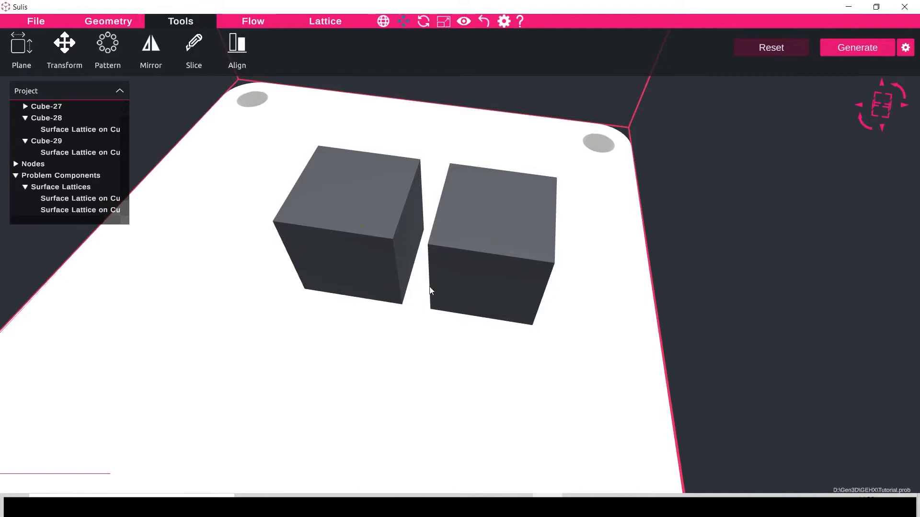
Move Cube-29 onto the original cube pair by copying the transform from one of the original cubes
left_click(476, 212)
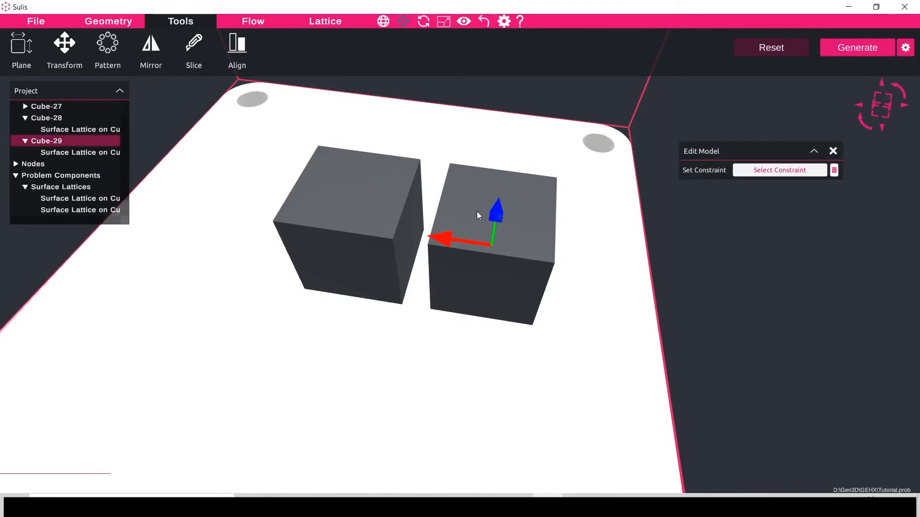
left_click(65, 47)
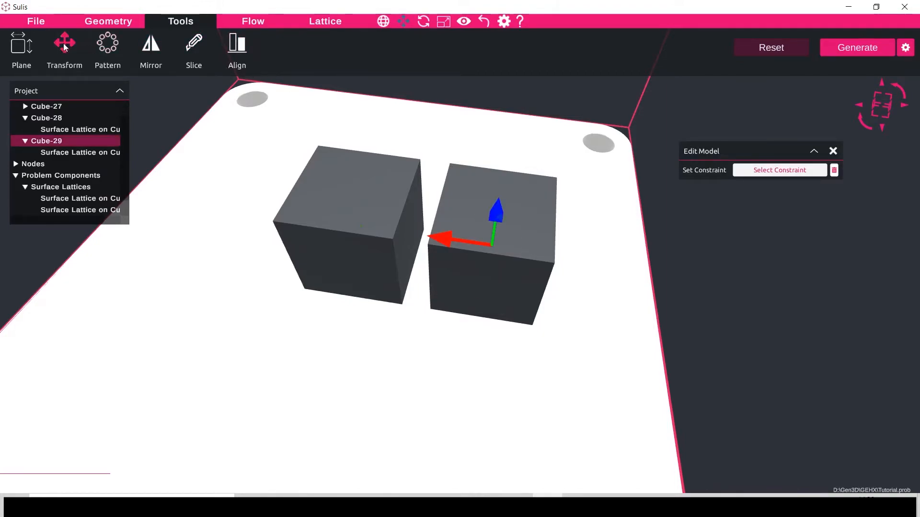
left_click(65, 47)
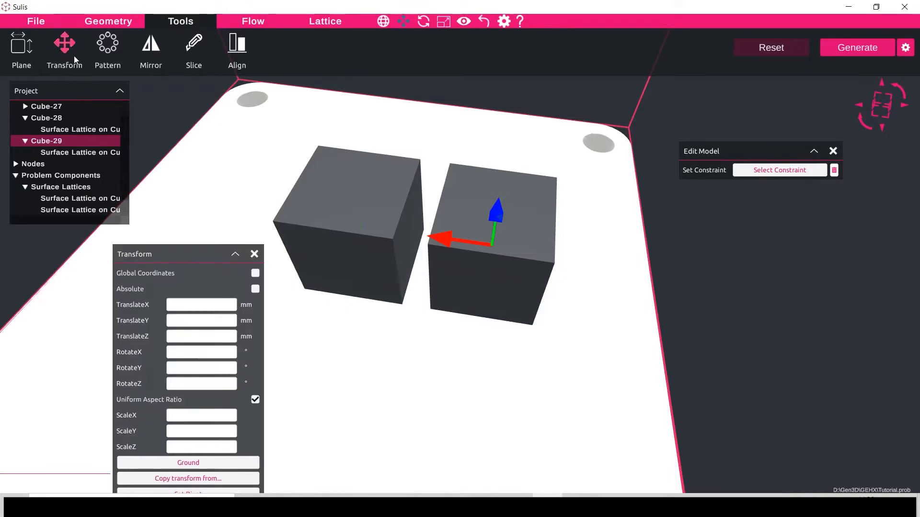
left_click_drag(171, 254, 172, 191)
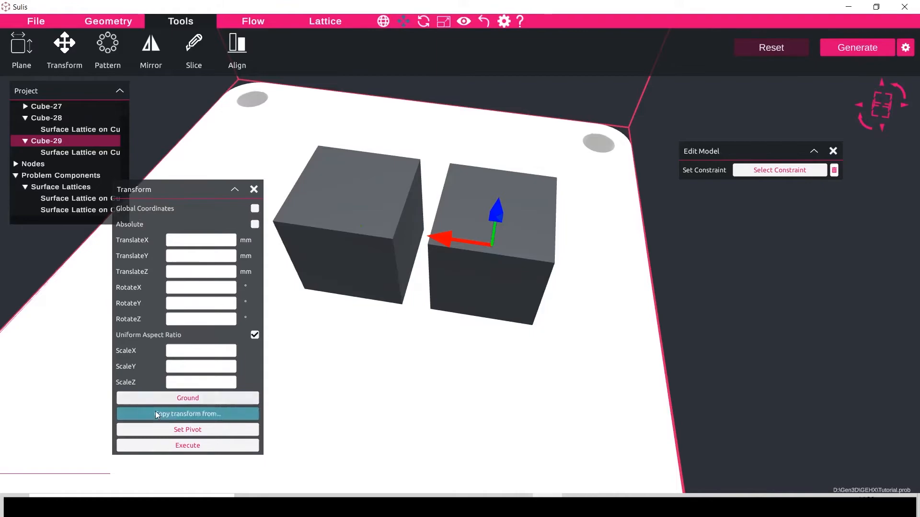
left_click(196, 415)
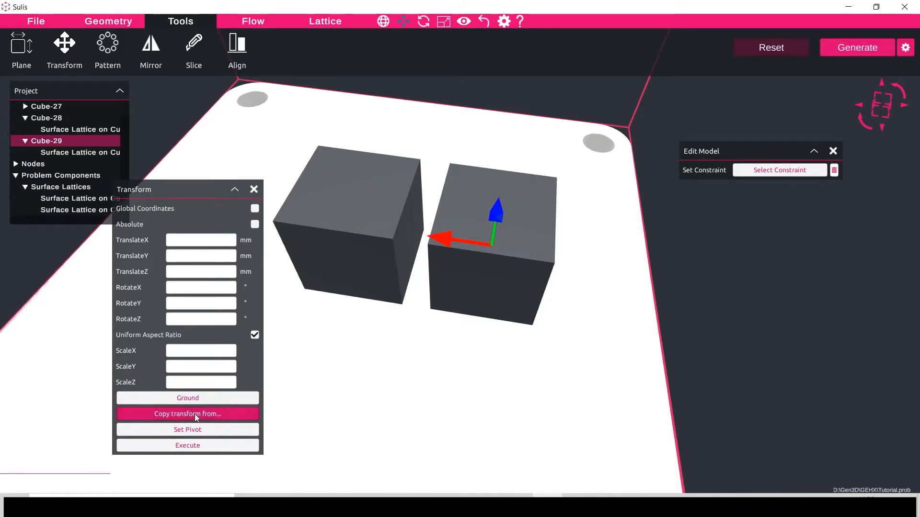
left_click(349, 194)
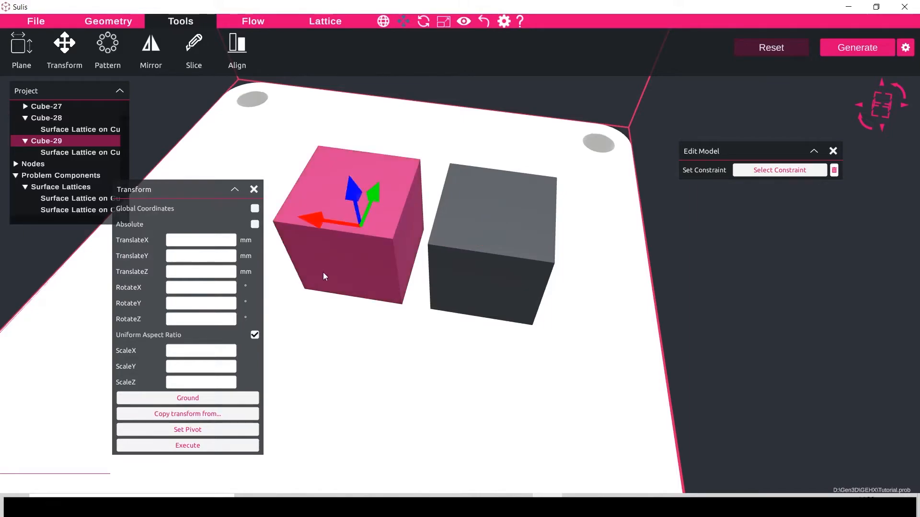
Copy the original cube's transform to Cube-28 so all four cubes overlap, and close the Transform settings
left_click(509, 221)
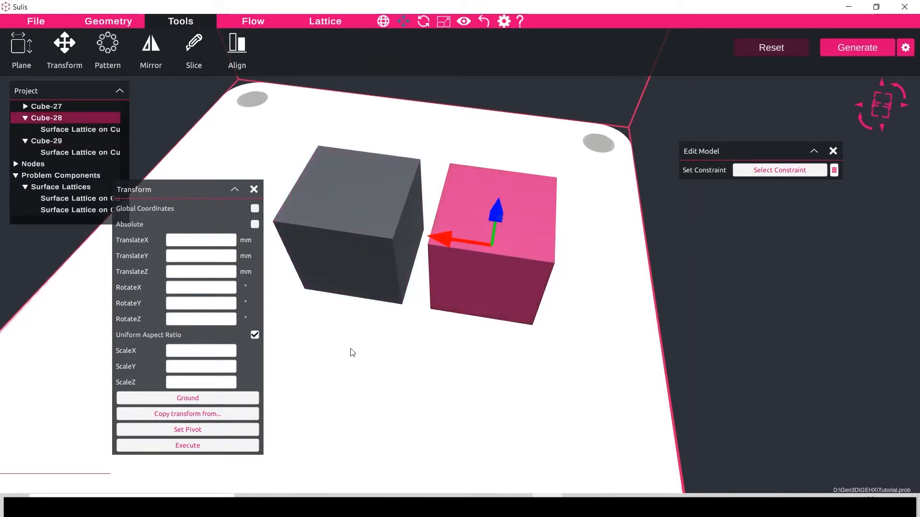
left_click(252, 415)
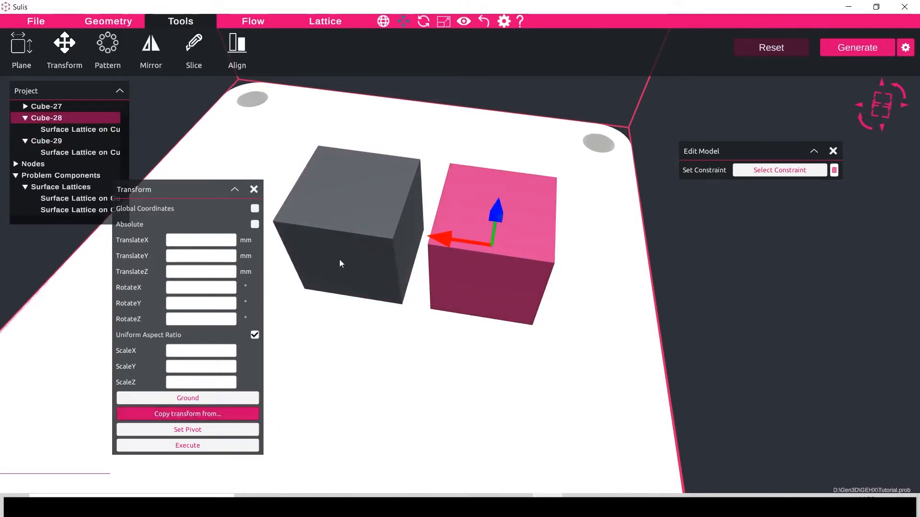
left_click(335, 208)
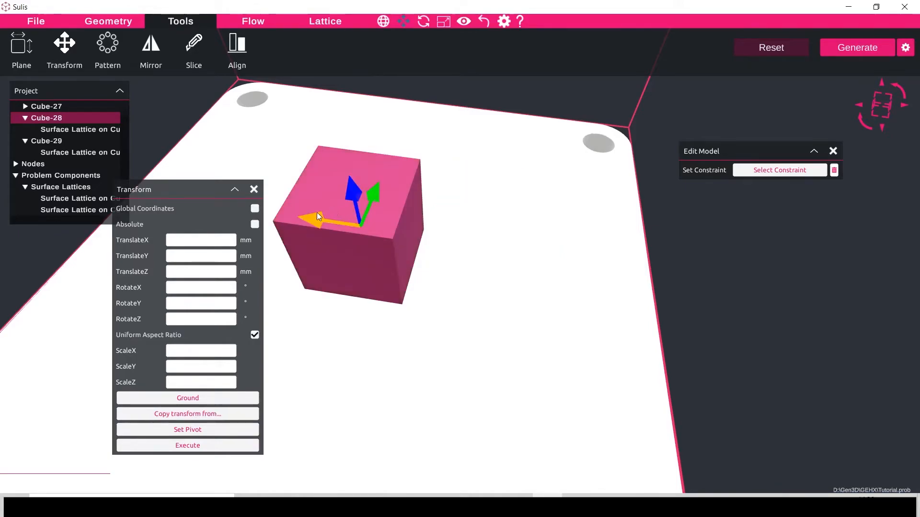
left_click(254, 190)
left_click(323, 335)
left_click_drag(323, 334, 310, 256)
scroll(346, 191, "up", 2)
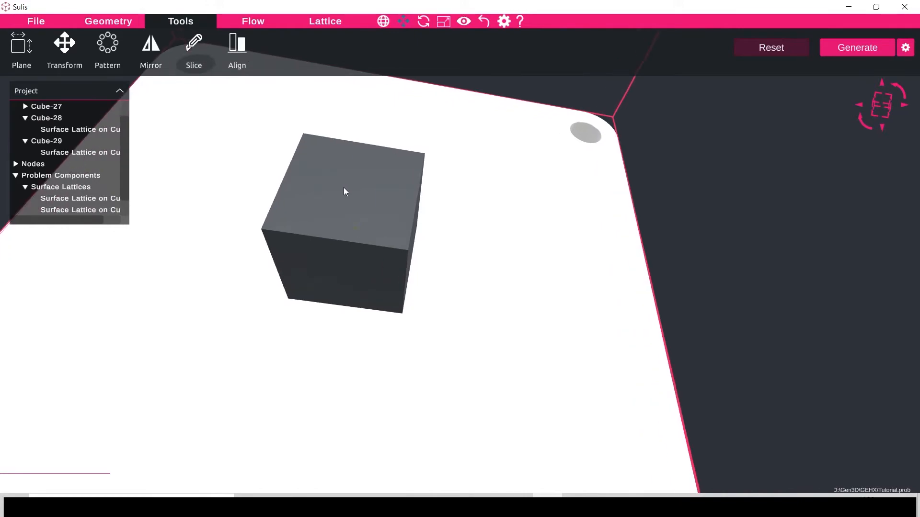
Generate the four overlapping lattices at 0.3 mm resolution, examine the combined structure, and close the generation settings
left_click(905, 51)
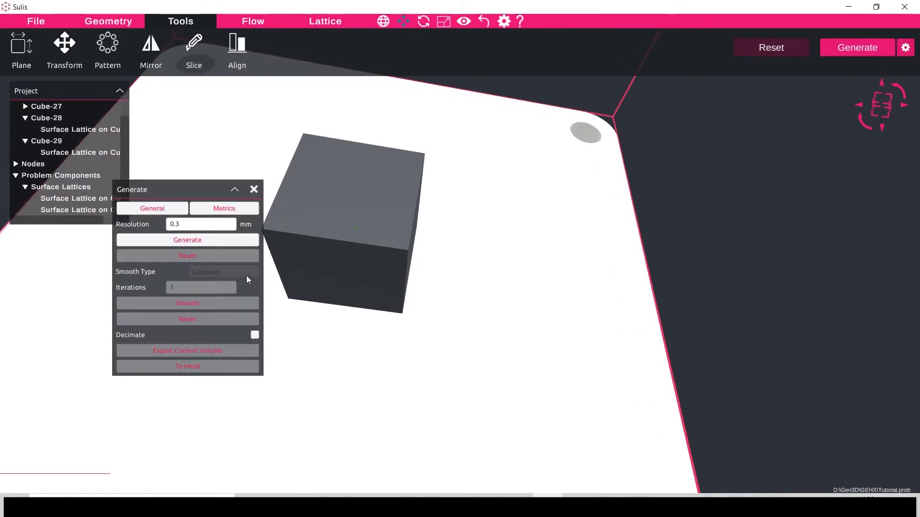
left_click(213, 242)
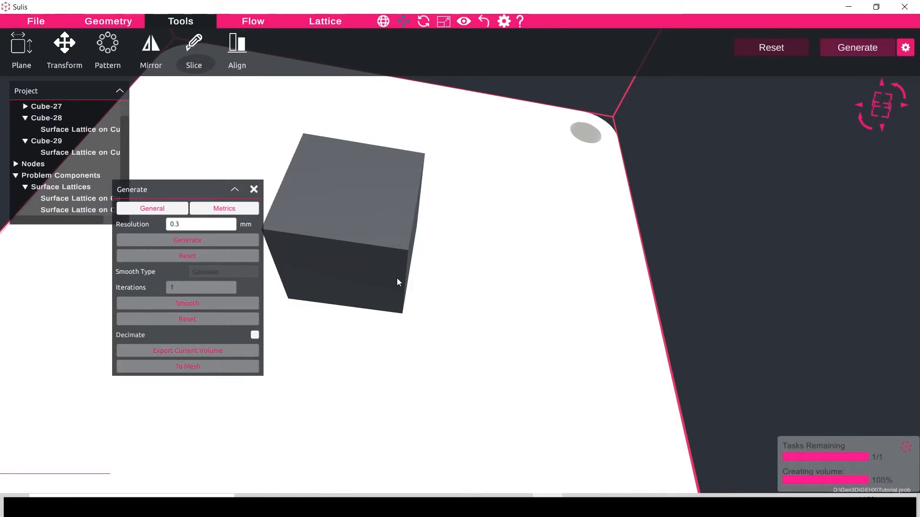
scroll(462, 255, "down", 1)
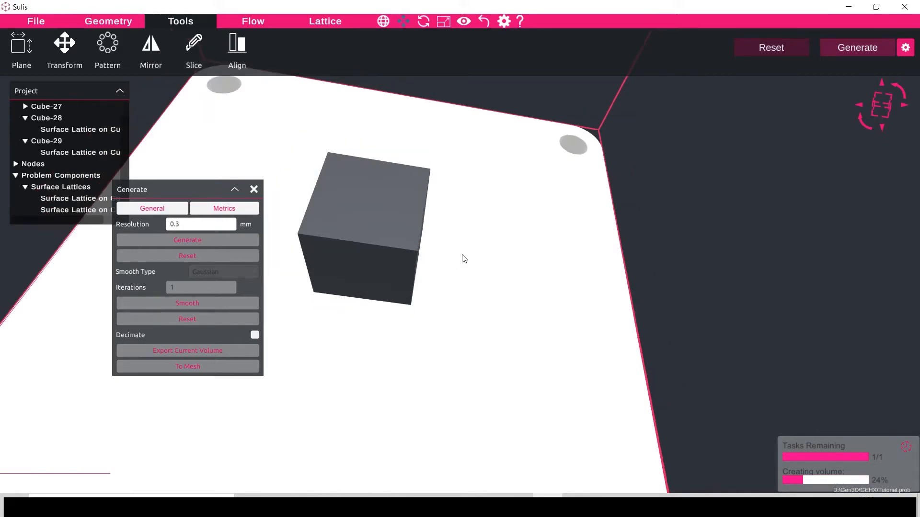
left_click_drag(464, 258, 450, 236)
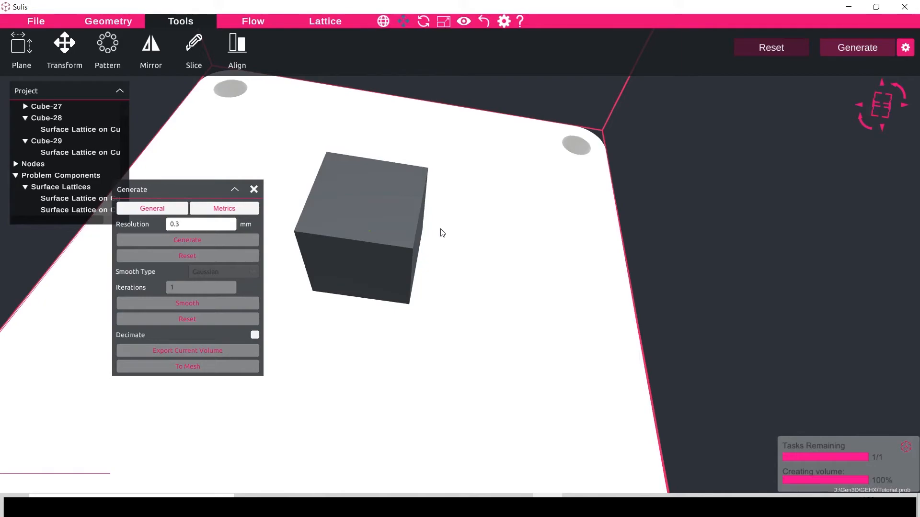
mouse_move(372, 229)
middle_mouse_down()
mouse_move(369, 255)
mouse_move(360, 201)
mouse_move(360, 220)
mouse_move(417, 222)
mouse_move(391, 223)
mouse_move(345, 200)
mouse_move(367, 238)
middle_mouse_up()
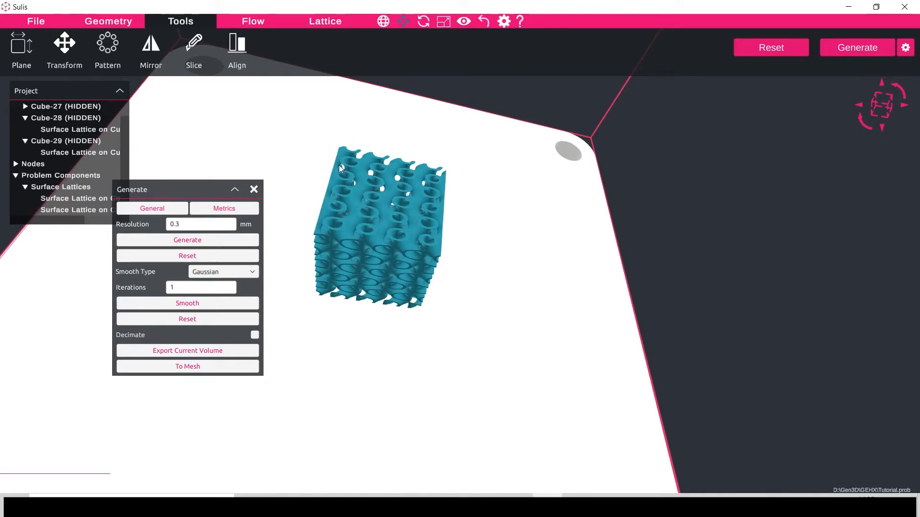
scroll(385, 208, "down", 2)
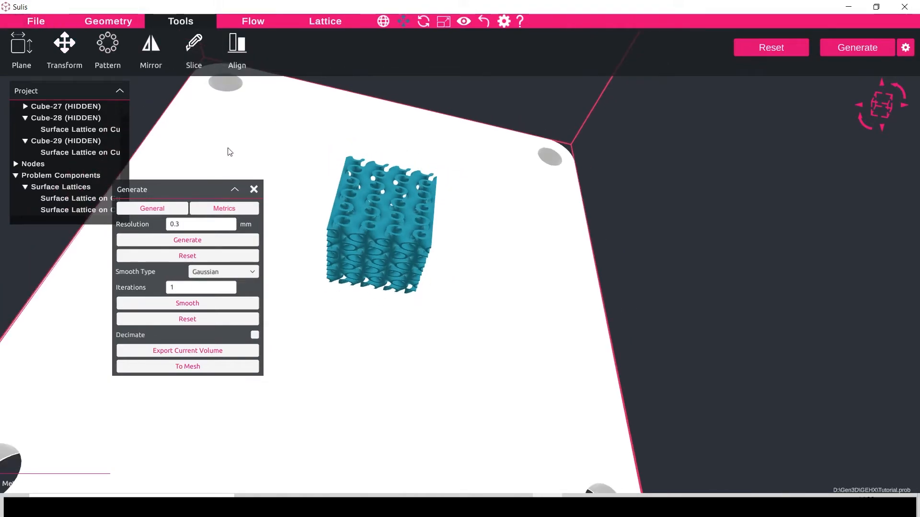
left_click(254, 190)
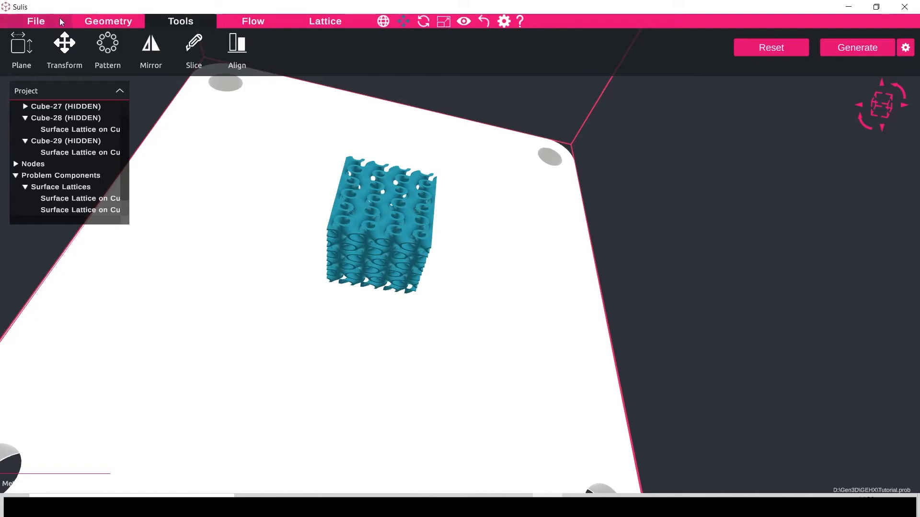
Import the OuterBody model file without separating mesh bodies
left_click(36, 21)
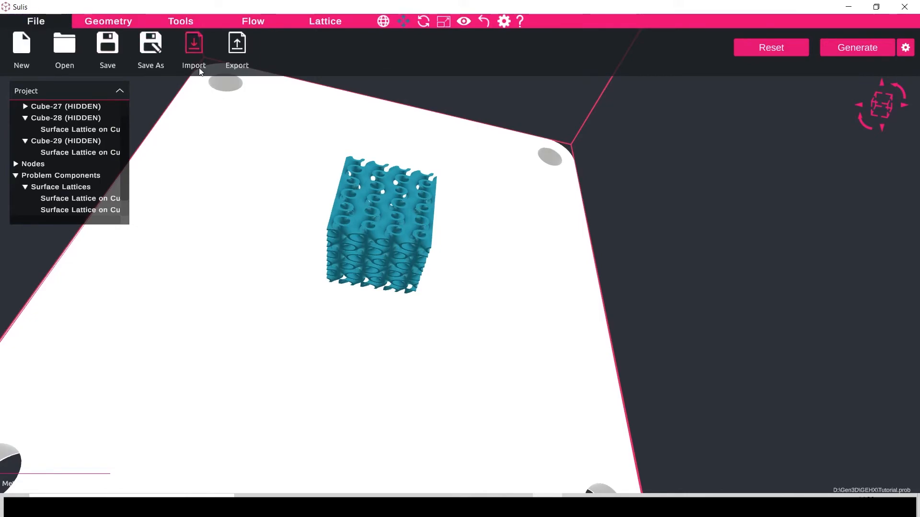
left_click(194, 45)
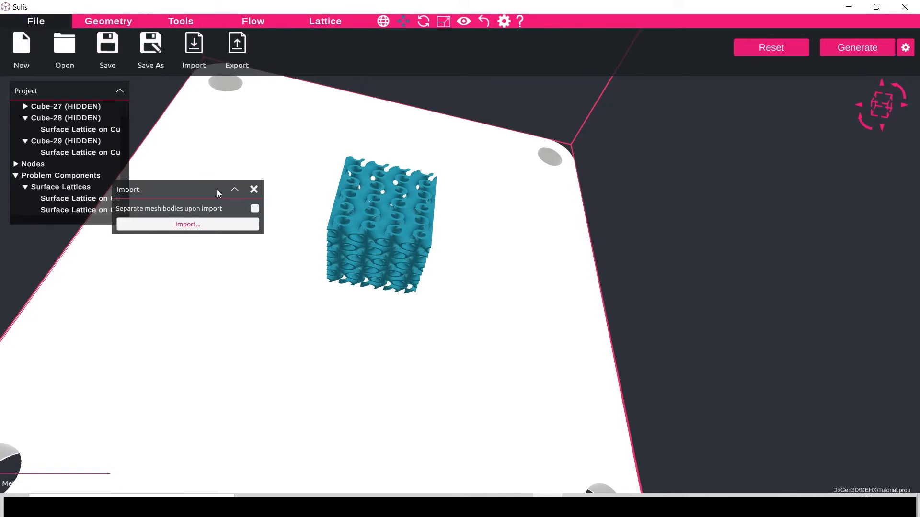
left_click(220, 226)
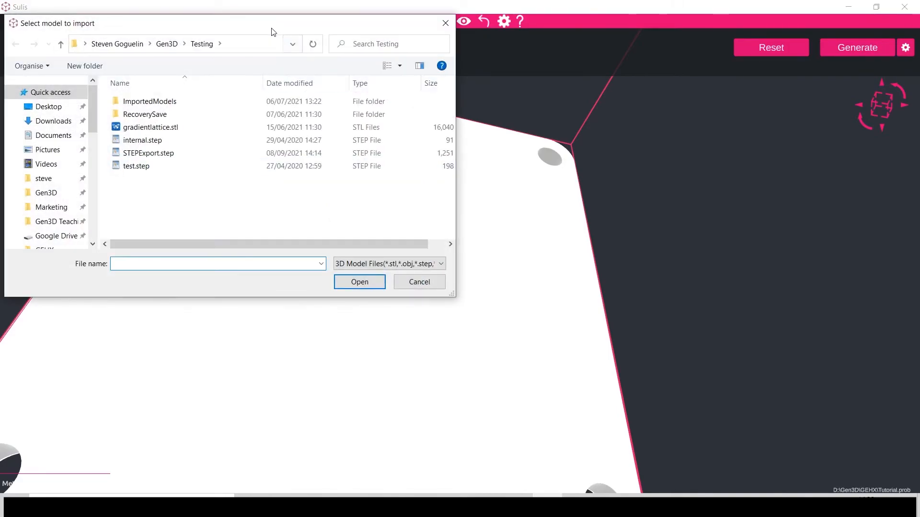
left_click_drag(269, 26, 919, 128)
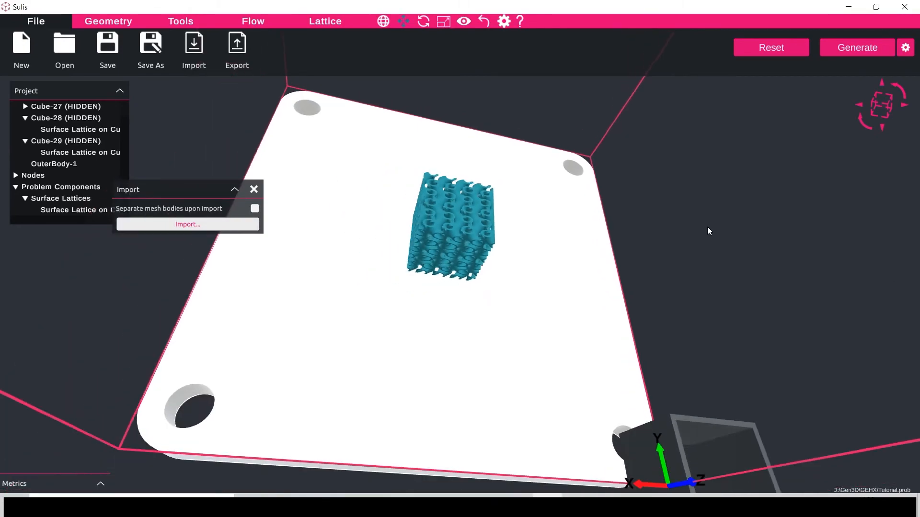
Reset the generated result and move OuterBody onto the lattice cubes by copying a cube's transform
left_click(656, 366)
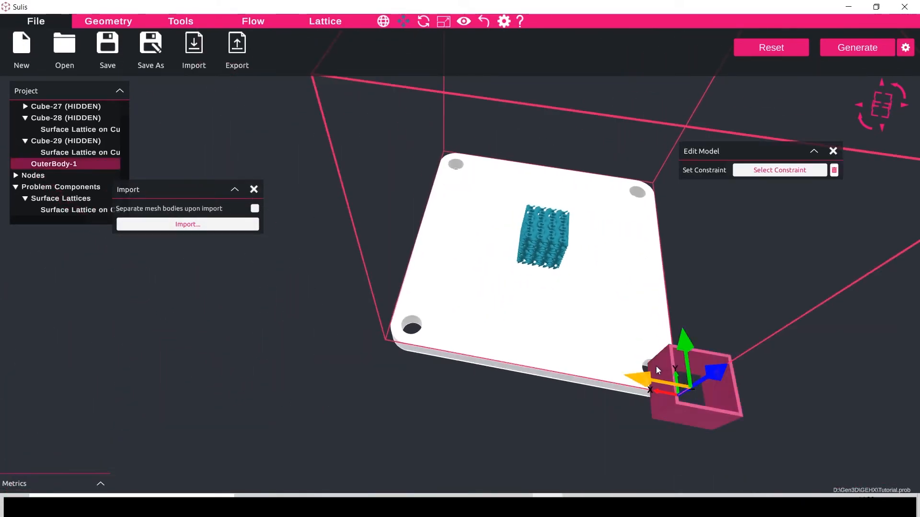
left_click(758, 49)
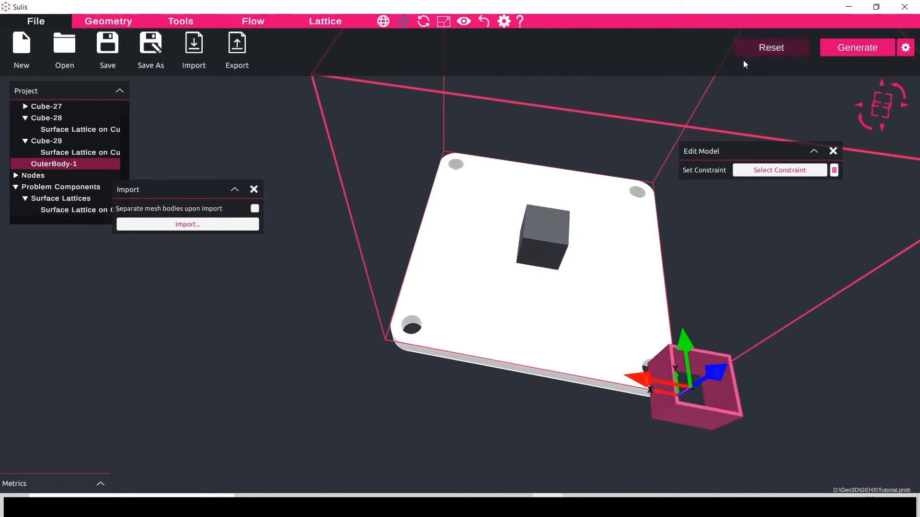
left_click(316, 22)
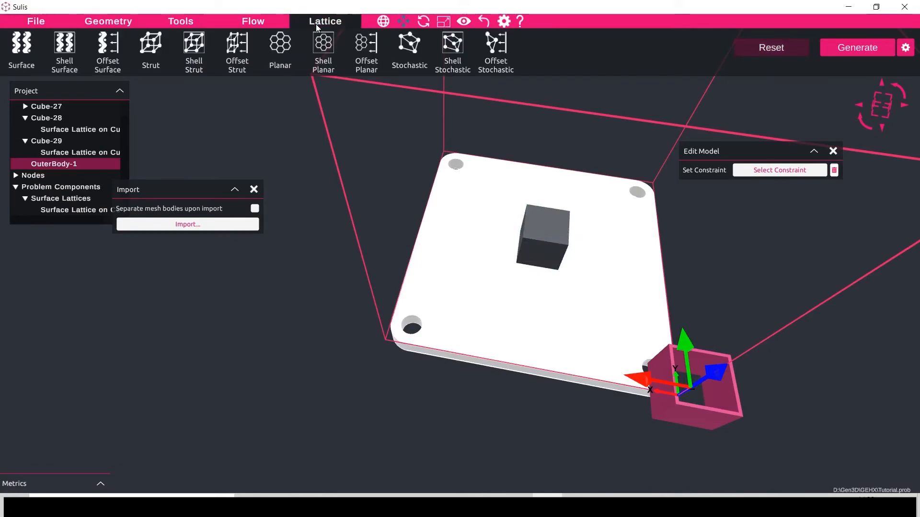
left_click(163, 20)
left_click(70, 47)
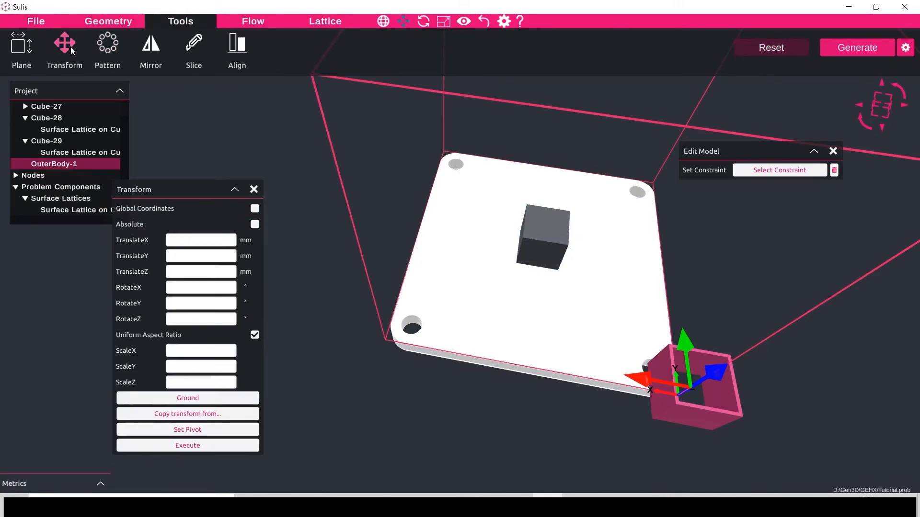
left_click(191, 421)
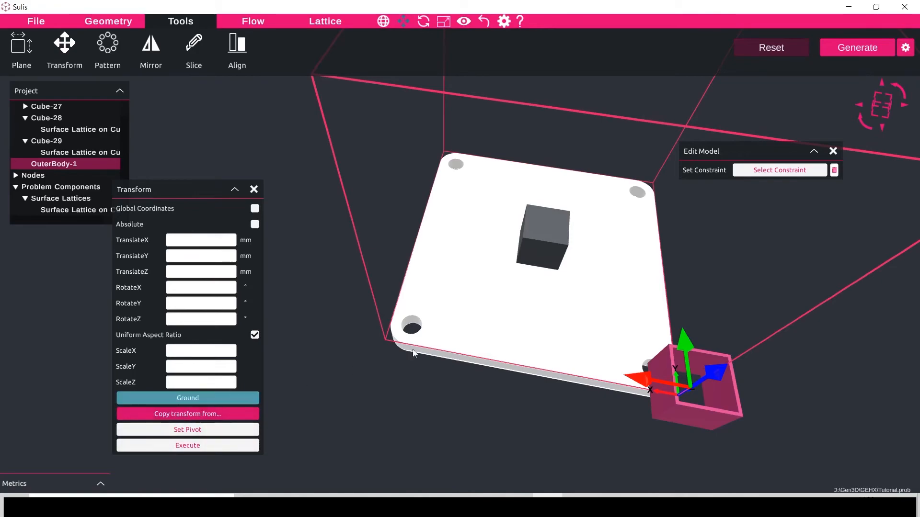
left_click(562, 232)
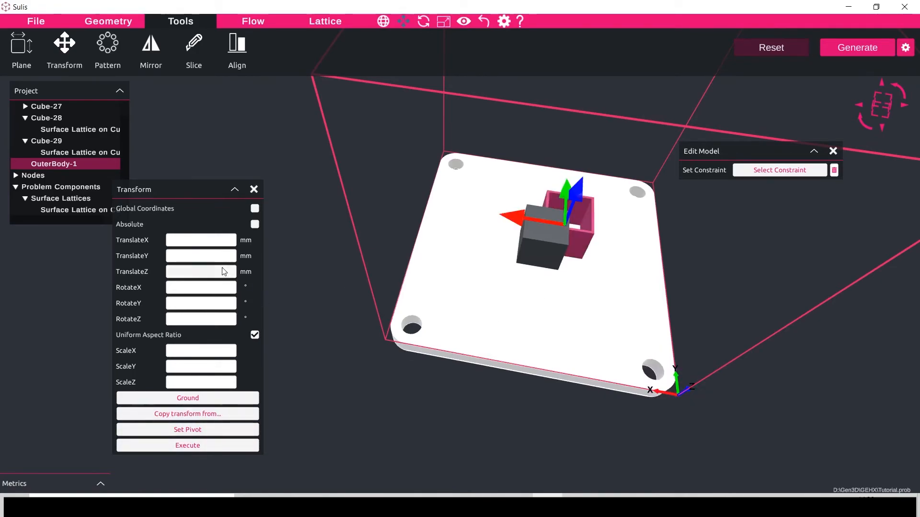
Translate OuterBody by 25 mm in X and -10 mm in Y so that it encloses the cubes
left_click(195, 240)
type("25")
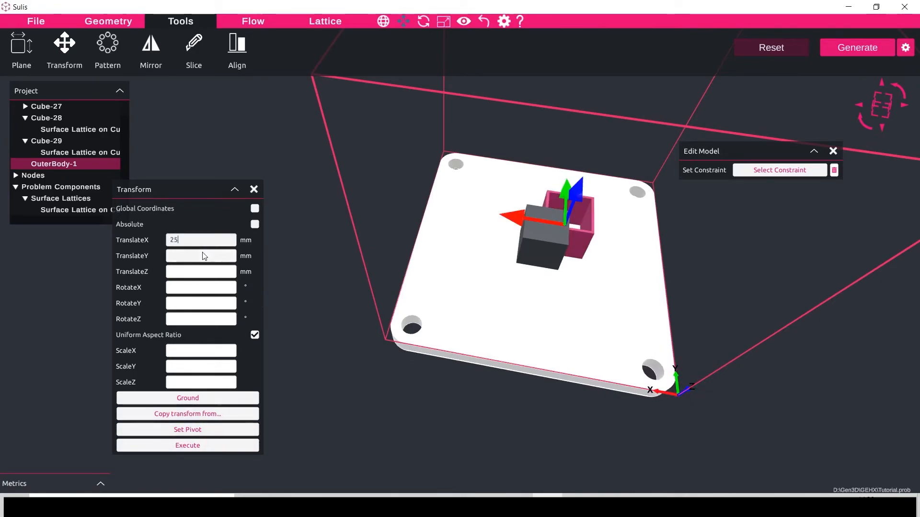
left_click(203, 261)
type("-10")
left_click(208, 445)
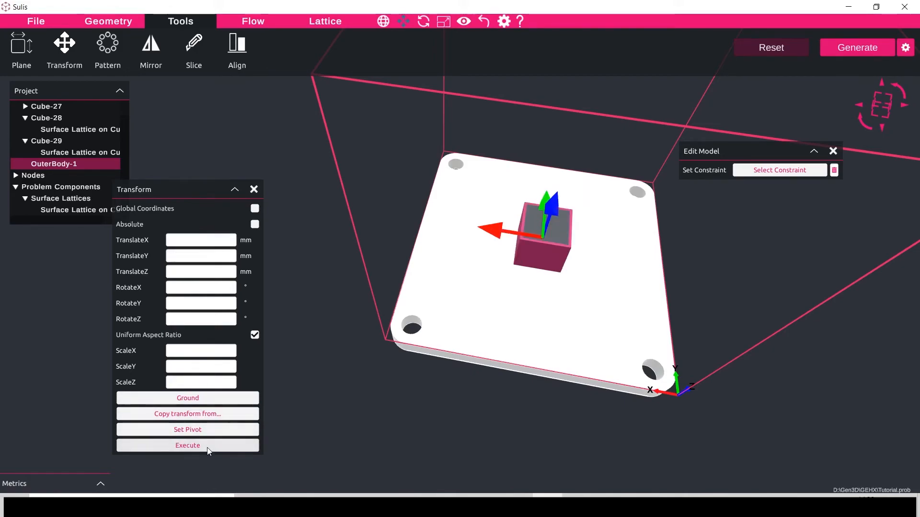
left_click(587, 331)
scroll(561, 281, "up", 5)
left_click(536, 243)
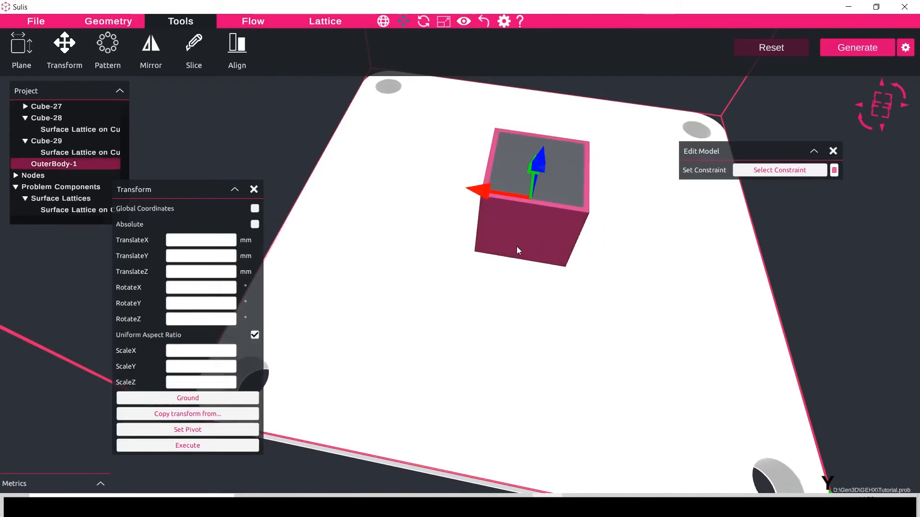
middle_click_drag(517, 247, 502, 256)
middle_click_drag(544, 225, 544, 223)
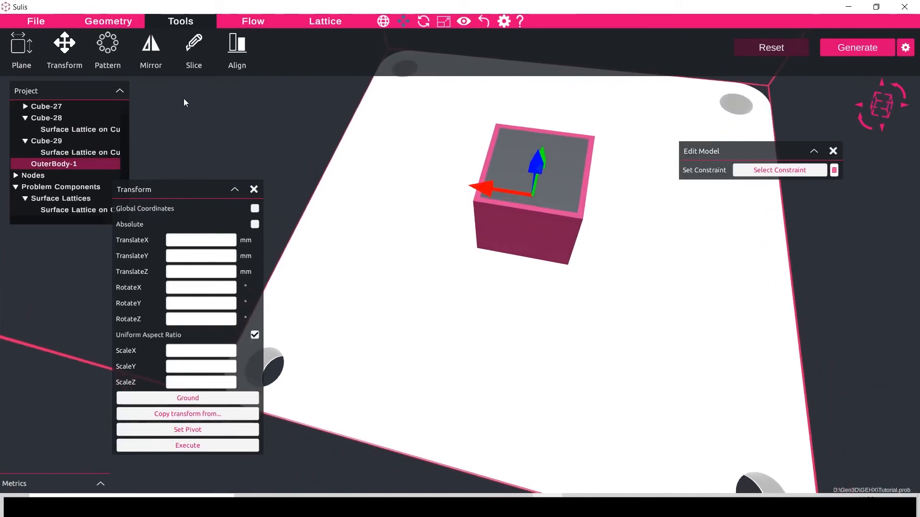
Make OuterBody a solid component and close the Transform settings
left_click(116, 24)
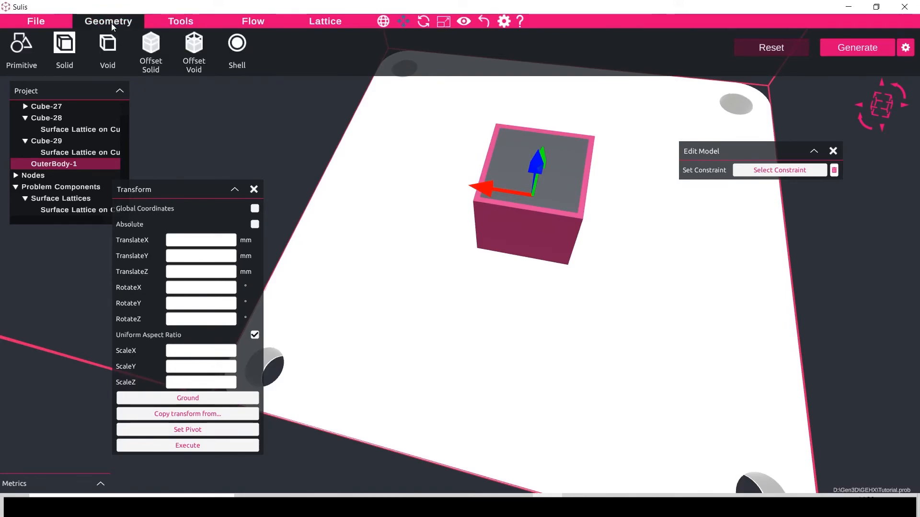
left_click(65, 46)
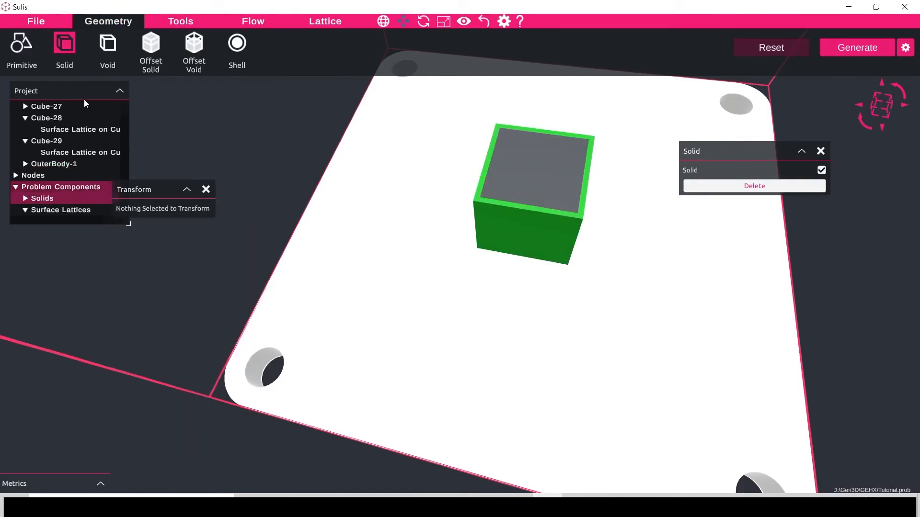
left_click(206, 189)
Generate the lattices together with the outer body at 0.2 mm resolution and examine the resulting structure
left_click(903, 50)
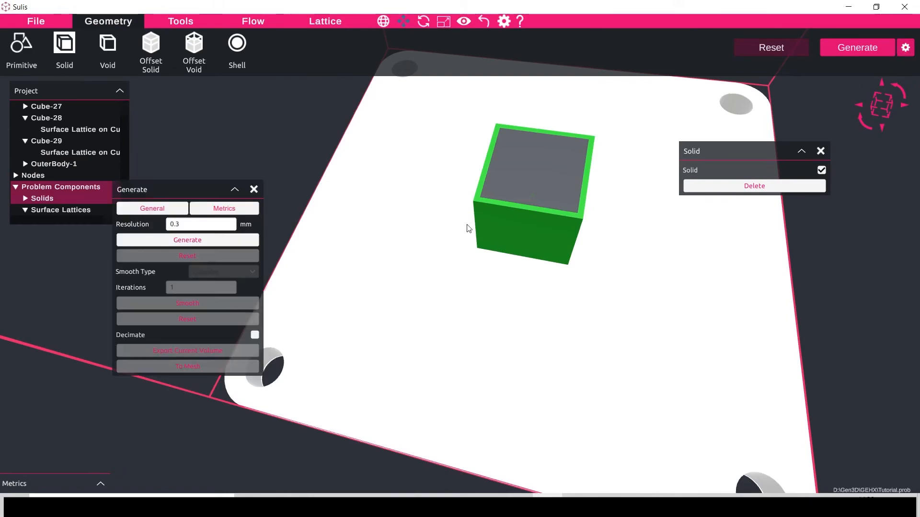
left_click(213, 229)
type("0.2")
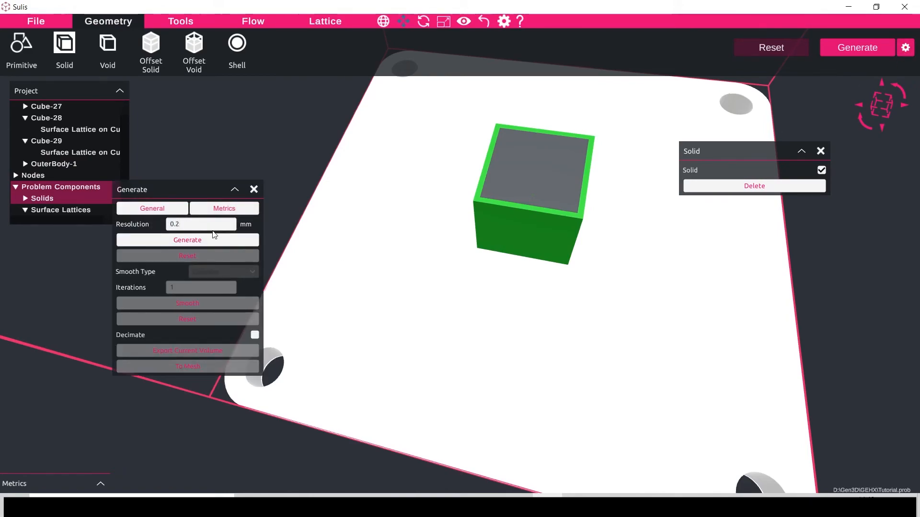
left_click(211, 239)
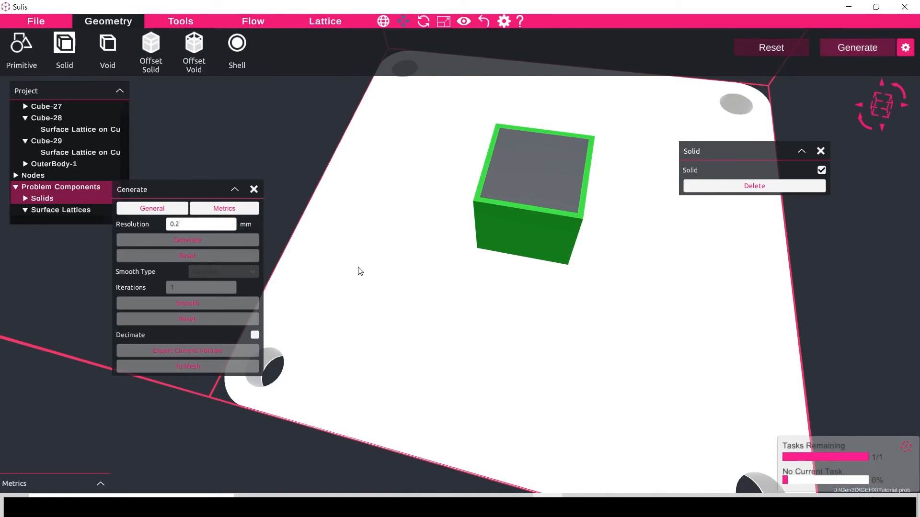
middle_click_drag(514, 259, 517, 295)
scroll(527, 222, "up", 3)
middle_click_drag(527, 222, 522, 268)
Smooth the generated structure using the Mean type and inspect its open lattice face
left_click(204, 272)
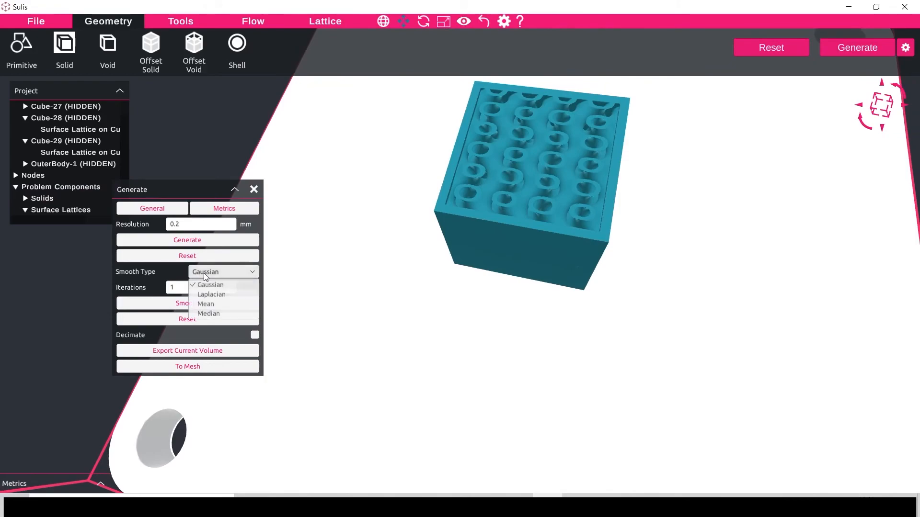
left_click(209, 302)
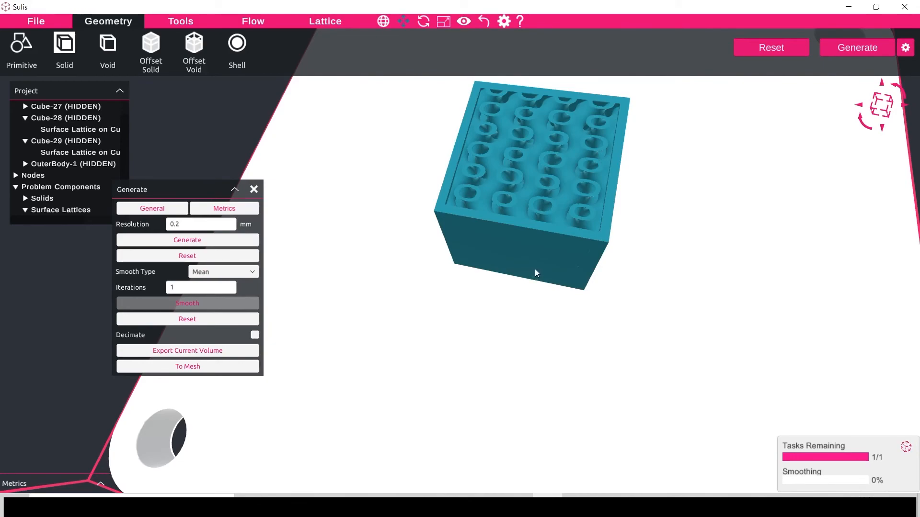
left_click_drag(537, 216, 556, 148)
left_click_drag(670, 516, 47, 79)
left_click(774, 177)
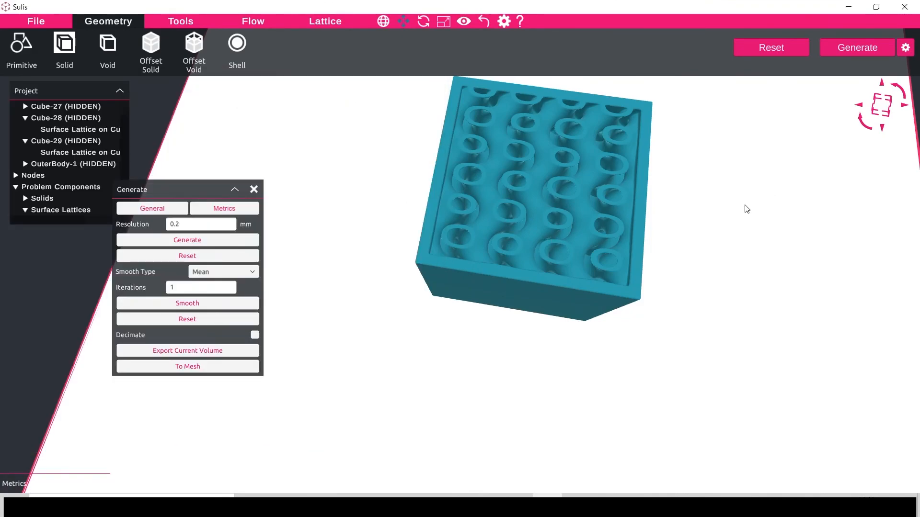
Bring up the reference photo of the printed part and compare its pattern with the smoothed structure from several angles
key("alt+Tab")
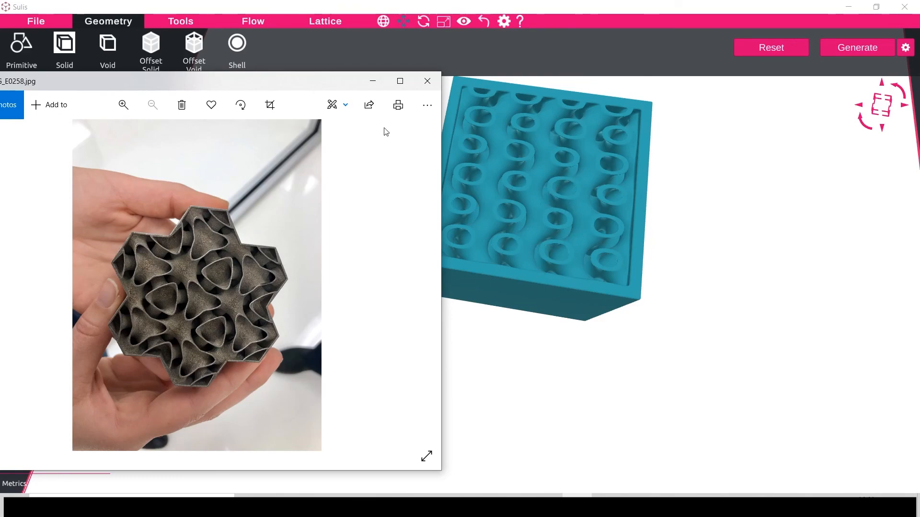
left_click_drag(332, 88, 919, 393)
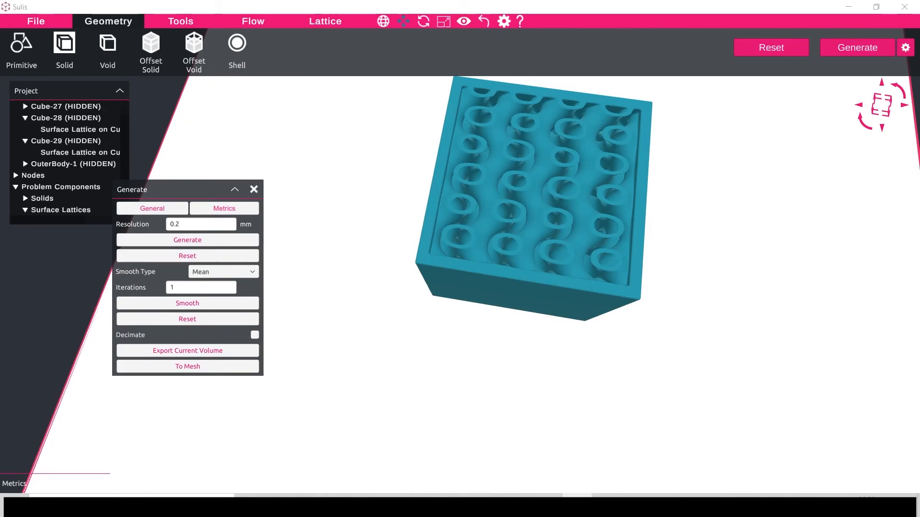
left_click_drag(561, 362, 536, 218)
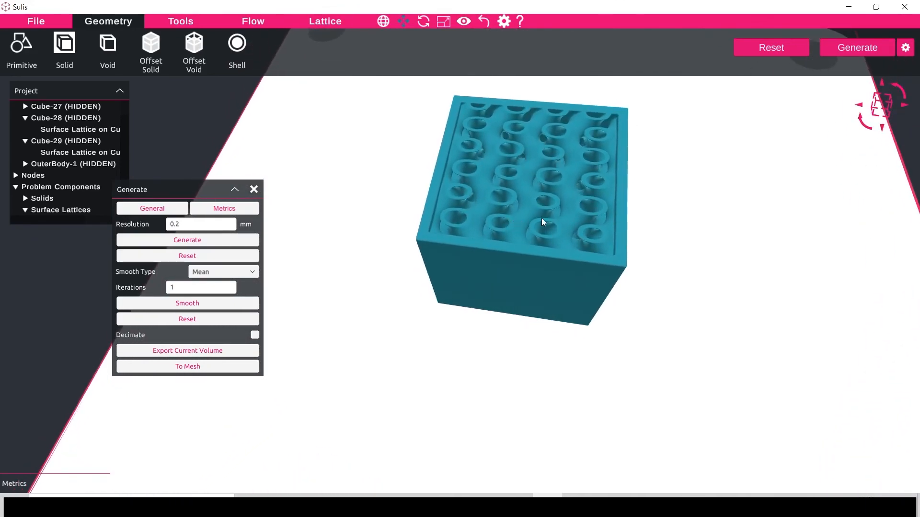
left_click_drag(607, 234, 554, 275)
left_click_drag(600, 366, 694, 365)
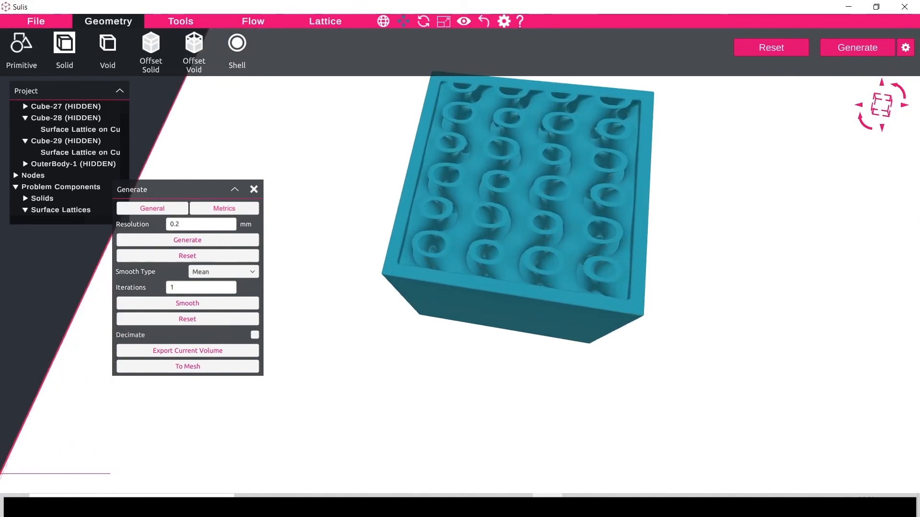